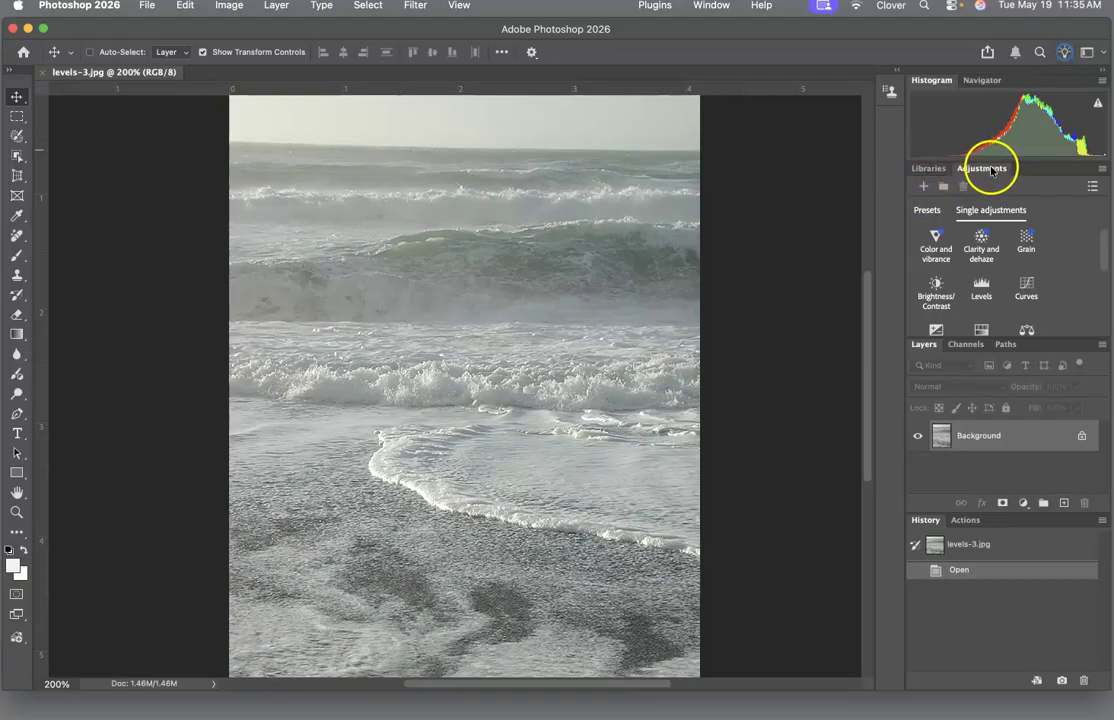
# Step: Add a Brightness/Contrast adjustment layer above the Background and set its brightness to 1
pyautogui.click(926, 211)
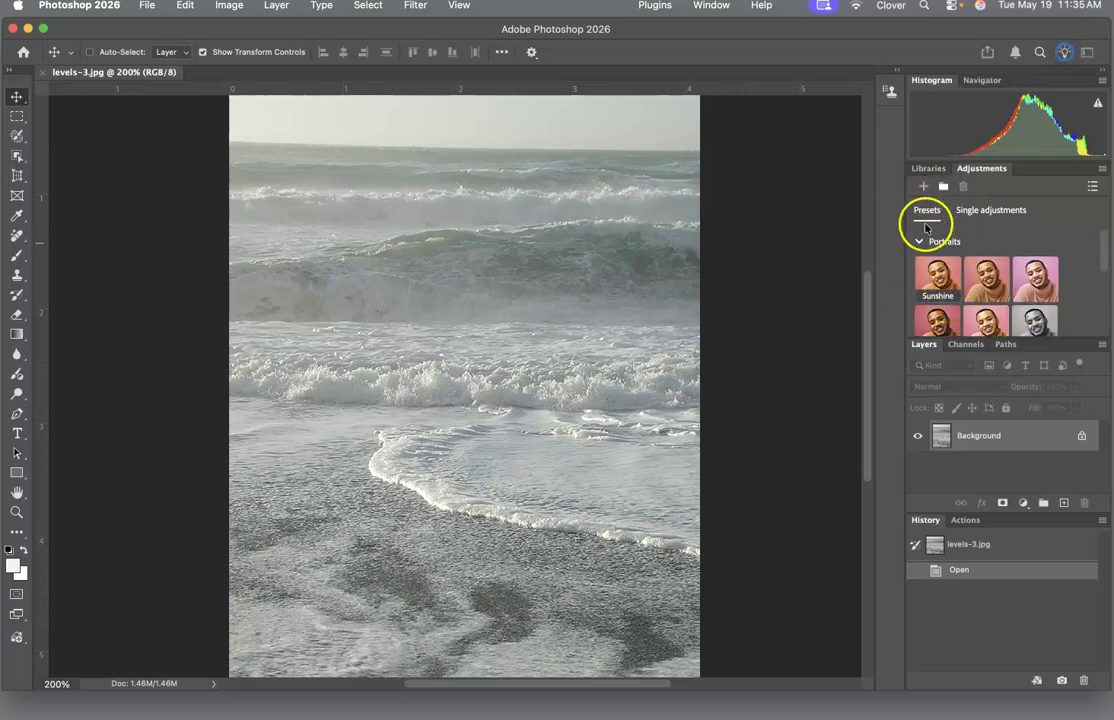
pyautogui.click(997, 211)
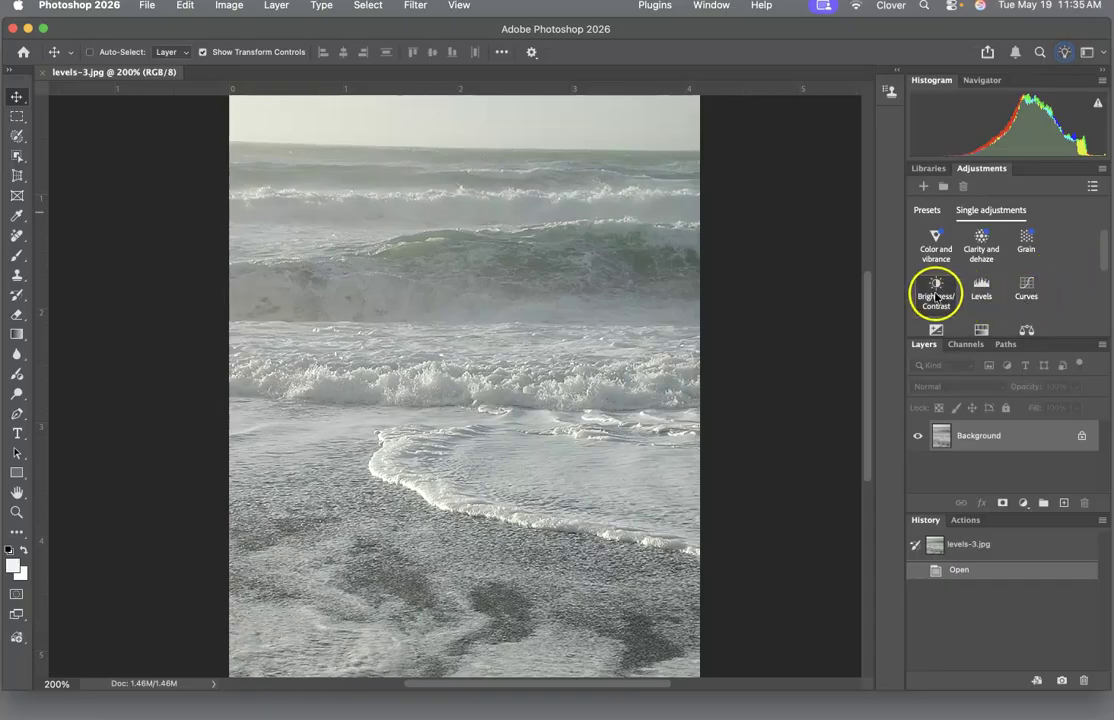
pyautogui.click(936, 298)
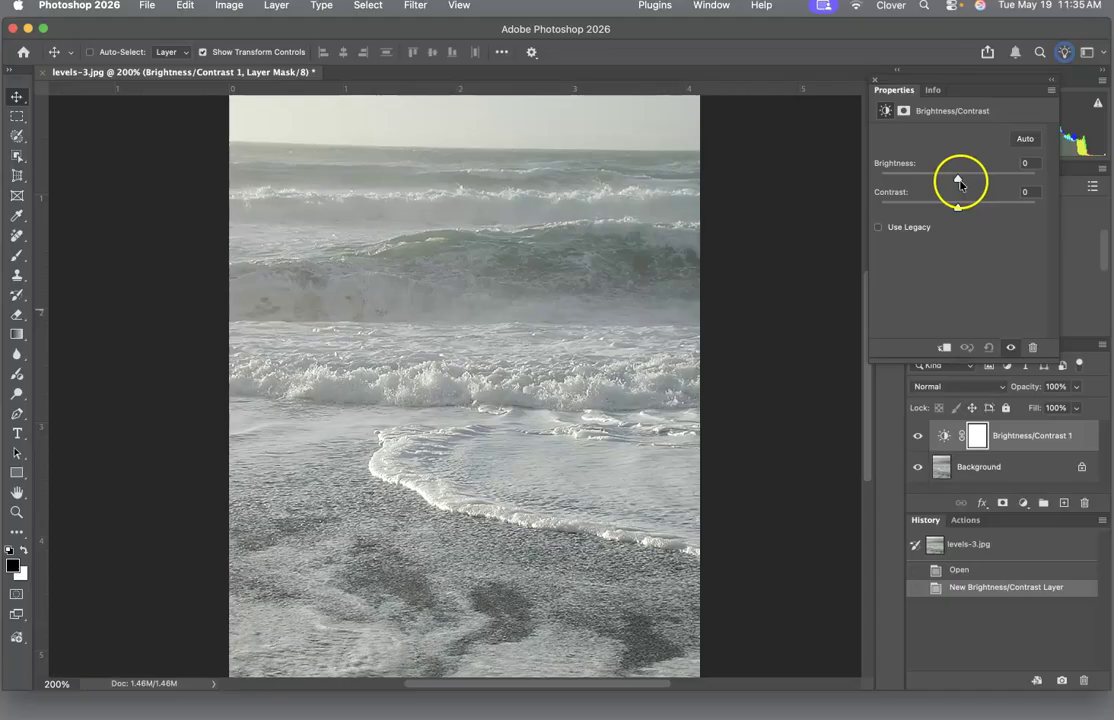
pyautogui.moveTo(959, 182)
pyautogui.mouseDown()
pyautogui.moveTo(975, 179)
pyautogui.moveTo(947, 179)
pyautogui.moveTo(962, 181)
pyautogui.mouseUp()
pyautogui.moveTo(952, 92); pyautogui.dragTo(878, 187)
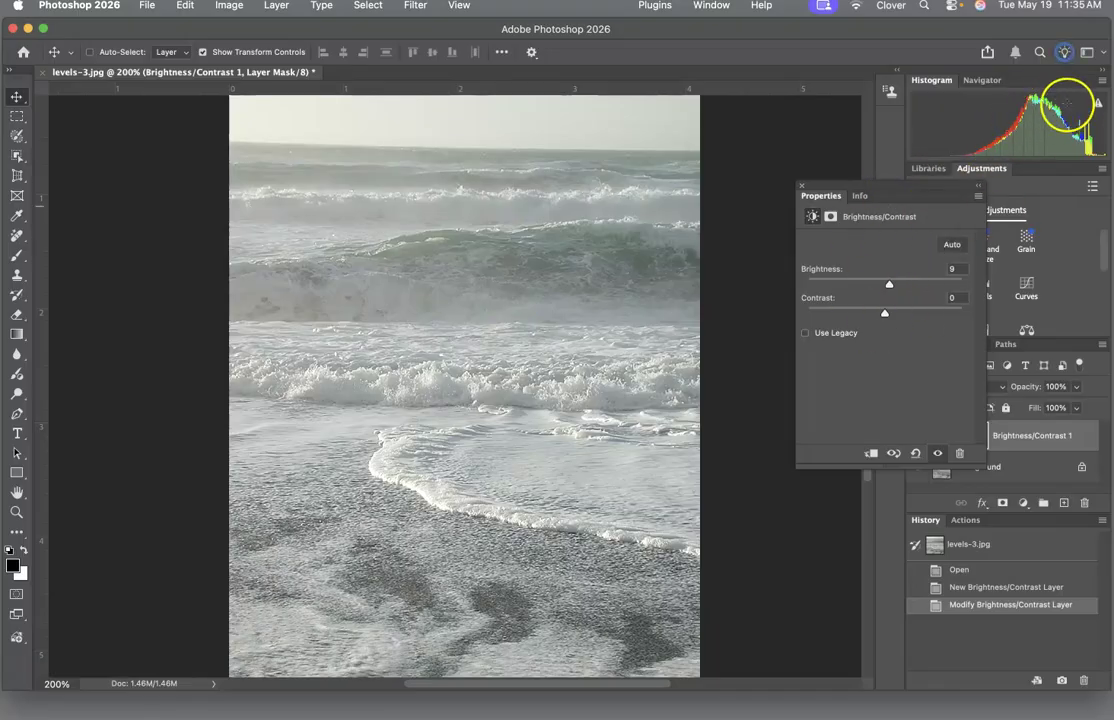
pyautogui.moveTo(889, 284); pyautogui.dragTo(886, 286)
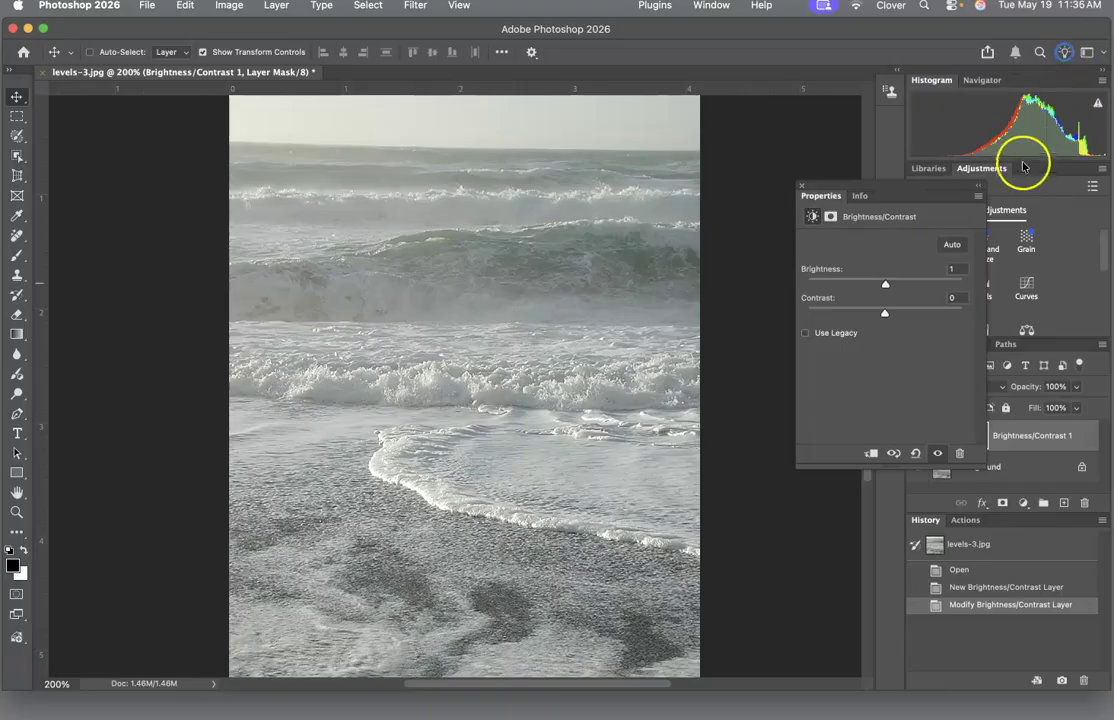
# Step: Set the Brightness/Contrast layer's contrast to 4 and its brightness to 6
pyautogui.click(885, 313)
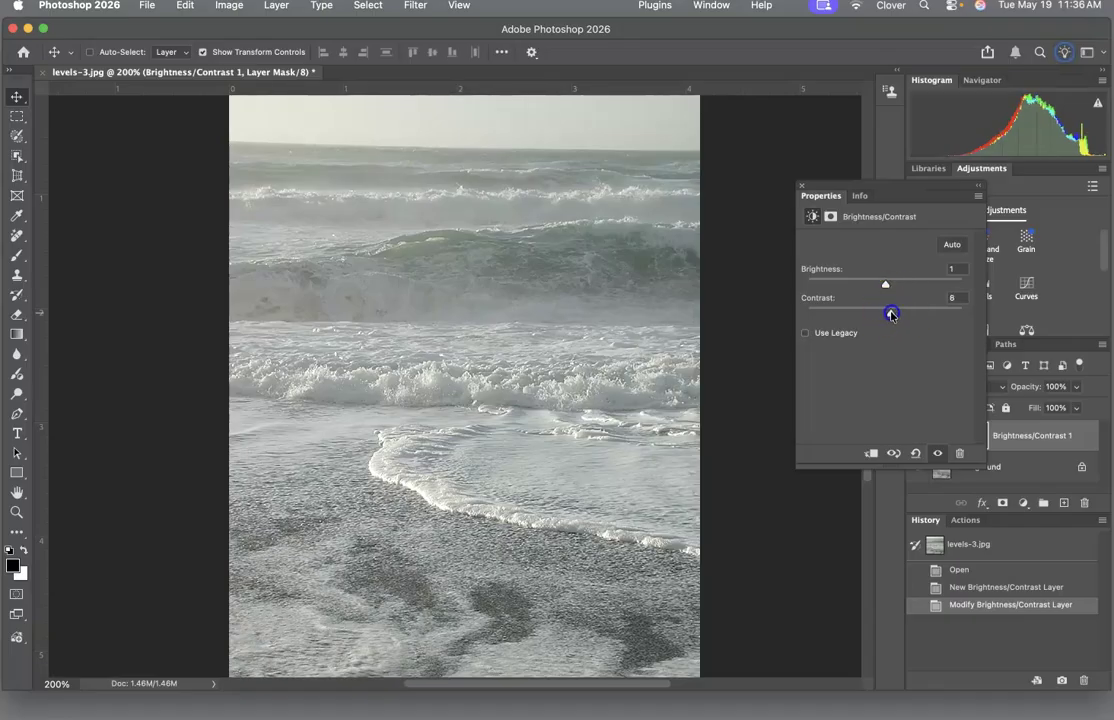
pyautogui.moveTo(882, 315)
pyautogui.mouseDown()
pyautogui.moveTo(855, 314)
pyautogui.moveTo(917, 318)
pyautogui.moveTo(866, 315)
pyautogui.moveTo(889, 318)
pyautogui.mouseUp()
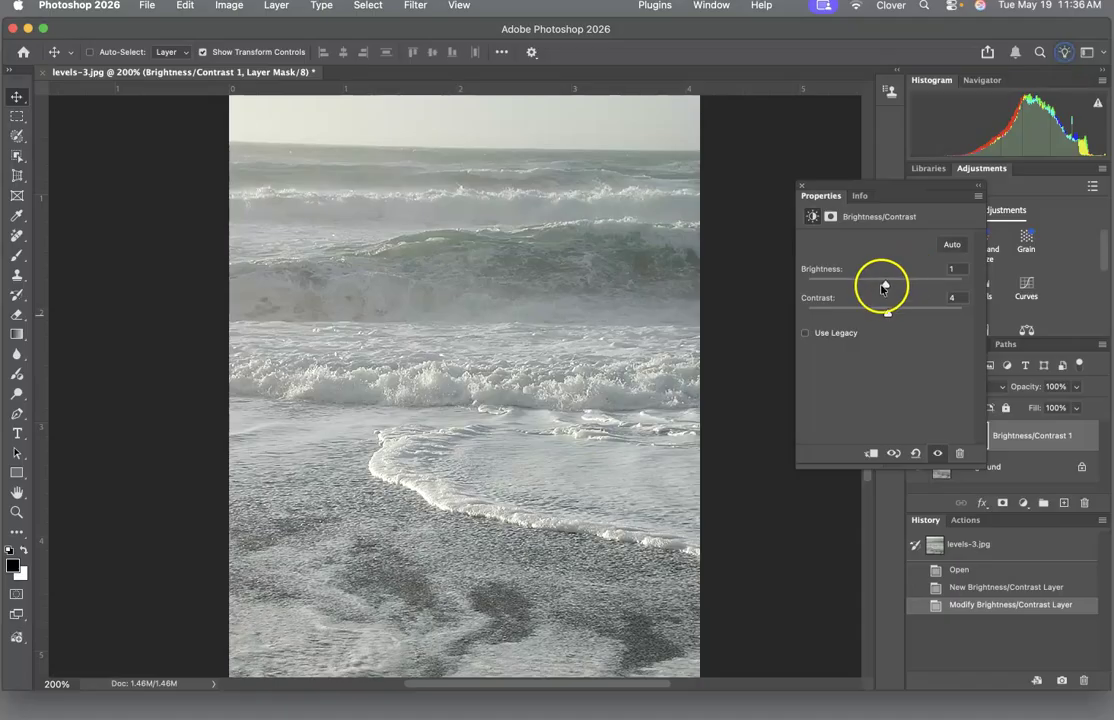
pyautogui.moveTo(884, 287); pyautogui.dragTo(887, 288)
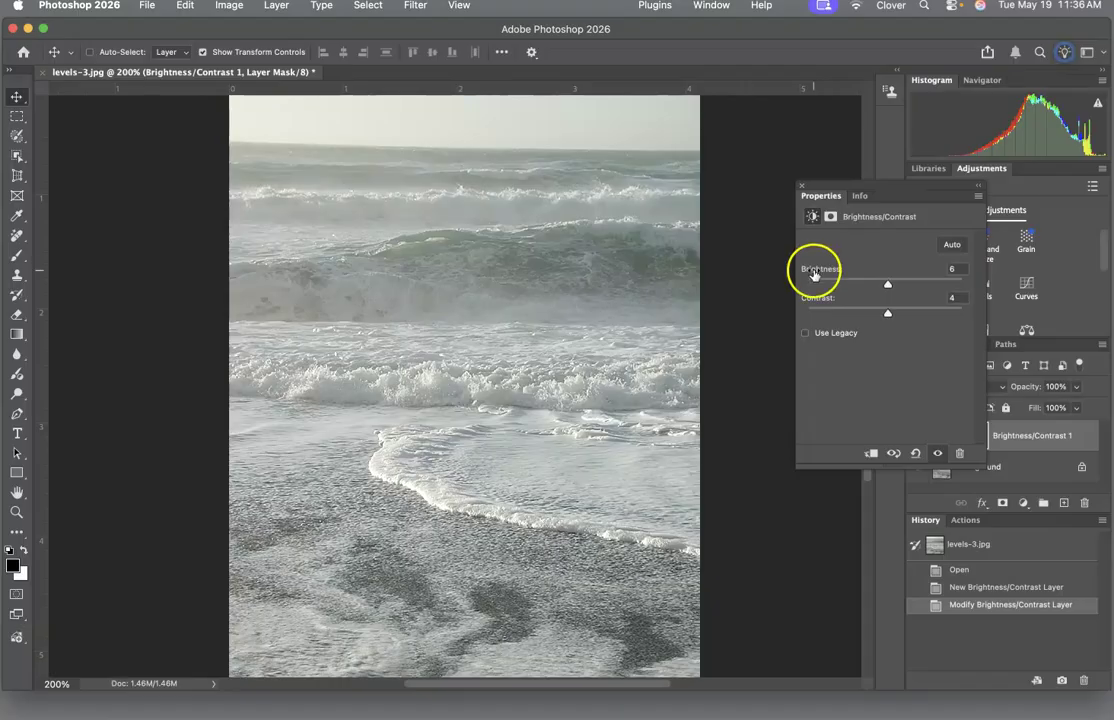
# Step: Compare the seascape with and without the Brightness/Contrast adjustment
pyautogui.click(938, 458)
pyautogui.click(938, 456)
pyautogui.click(938, 456)
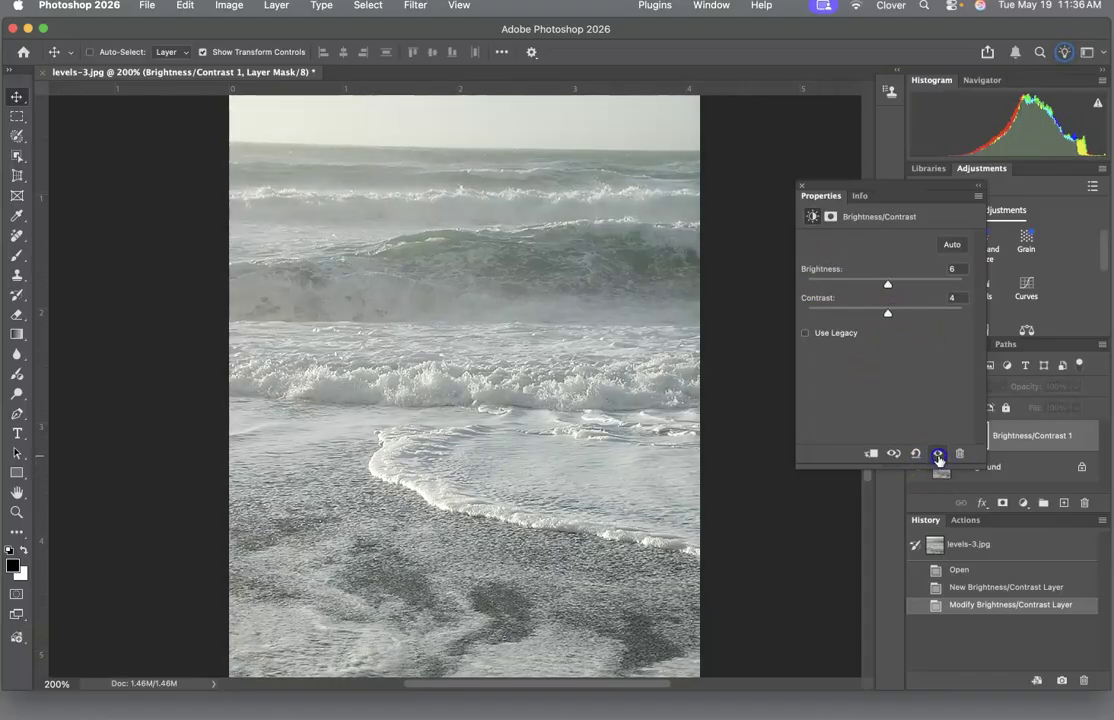
pyautogui.click(938, 456)
pyautogui.click(938, 456)
pyautogui.click(938, 456)
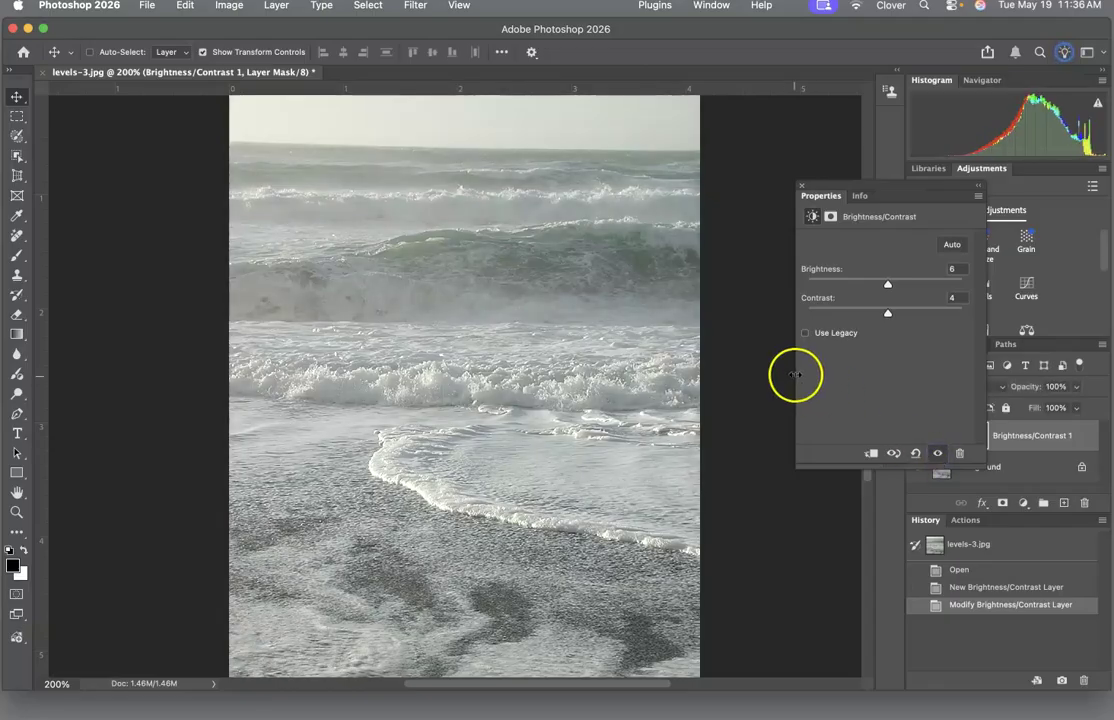
# Step: Hide the Brightness/Contrast layer and add a Levels adjustment layer with black input 27, midtone 0.88 and white input 238
pyautogui.click(801, 187)
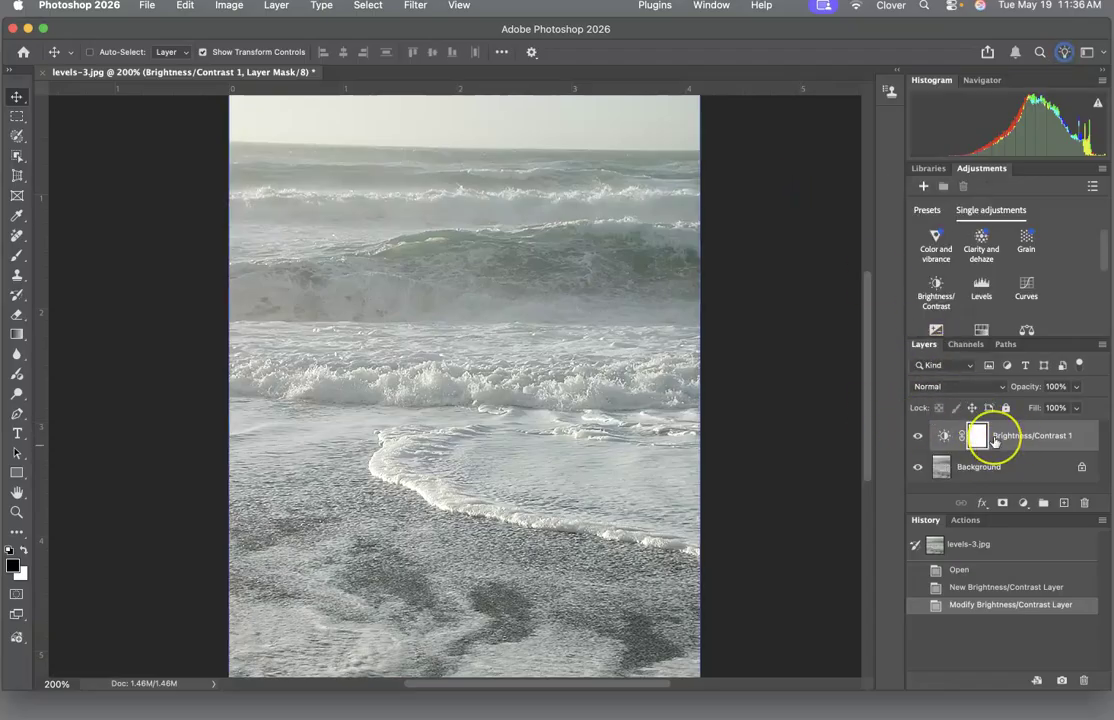
pyautogui.click(916, 436)
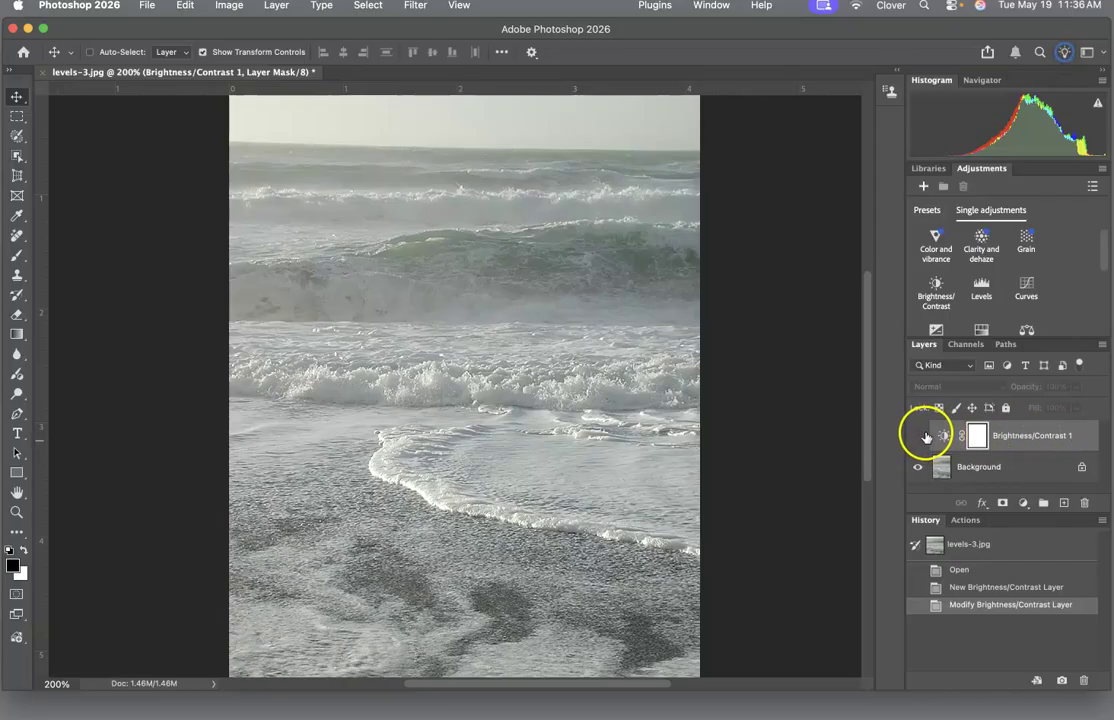
pyautogui.click(982, 294)
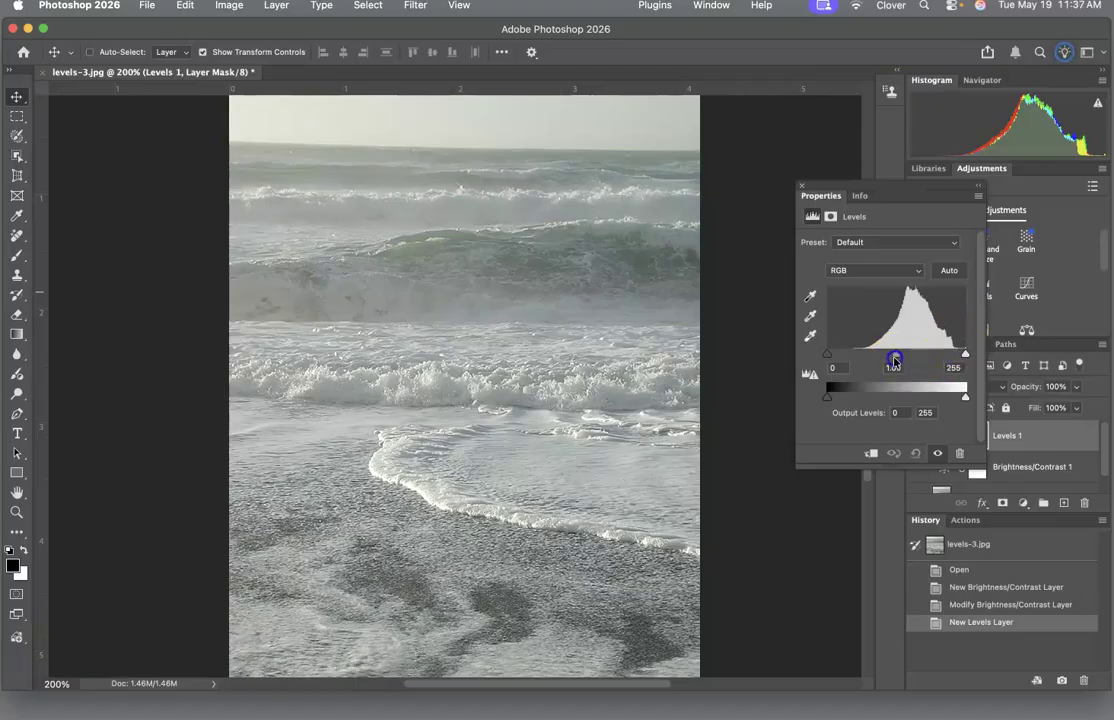
pyautogui.moveTo(964, 356); pyautogui.dragTo(956, 353)
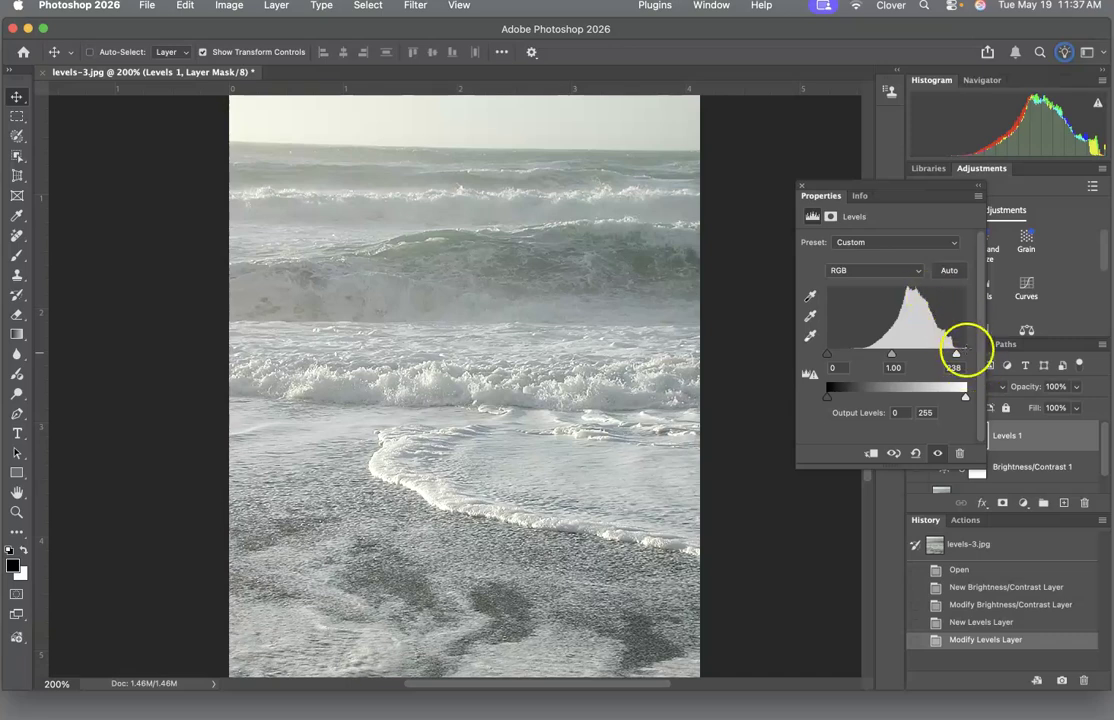
pyautogui.moveTo(827, 356); pyautogui.dragTo(903, 358)
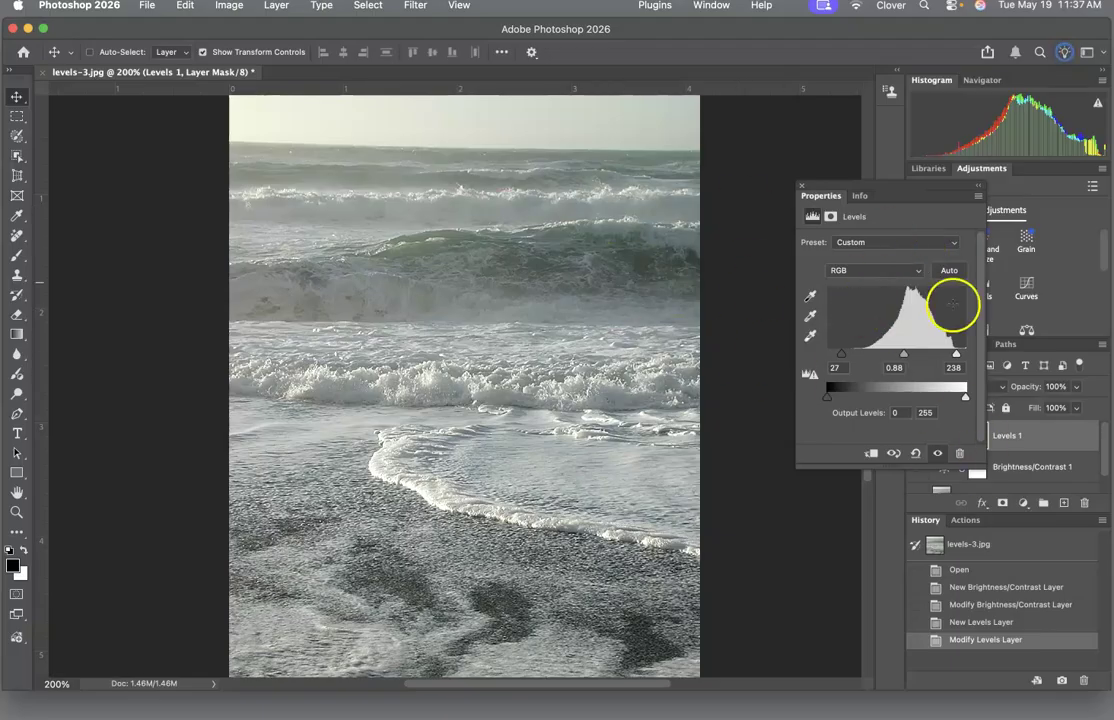
pyautogui.click(801, 186)
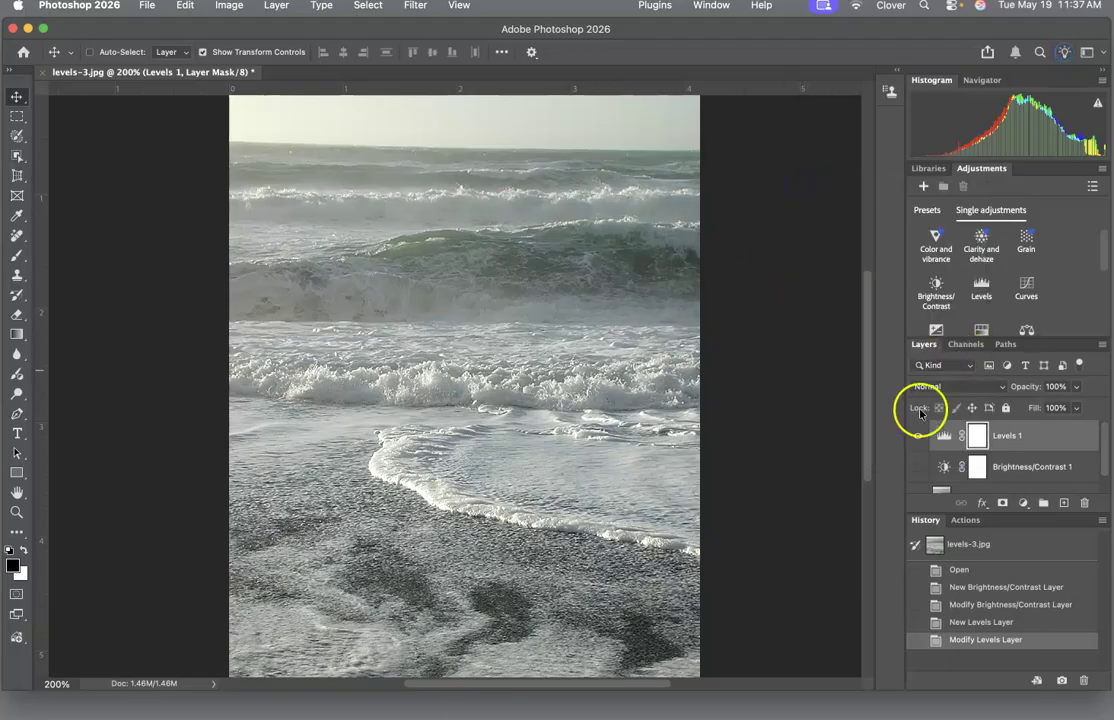
# Step: Compare the Levels and Brightness/Contrast effects one at a time, leaving both adjustment layers hidden
pyautogui.click(918, 438)
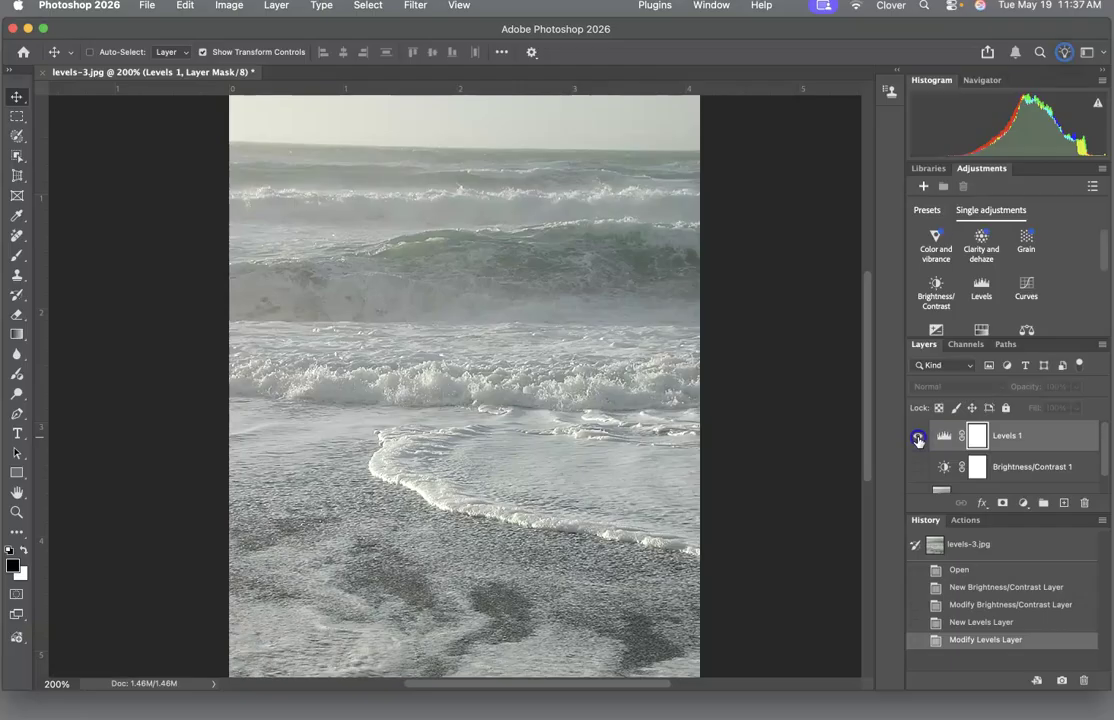
pyautogui.click(918, 467)
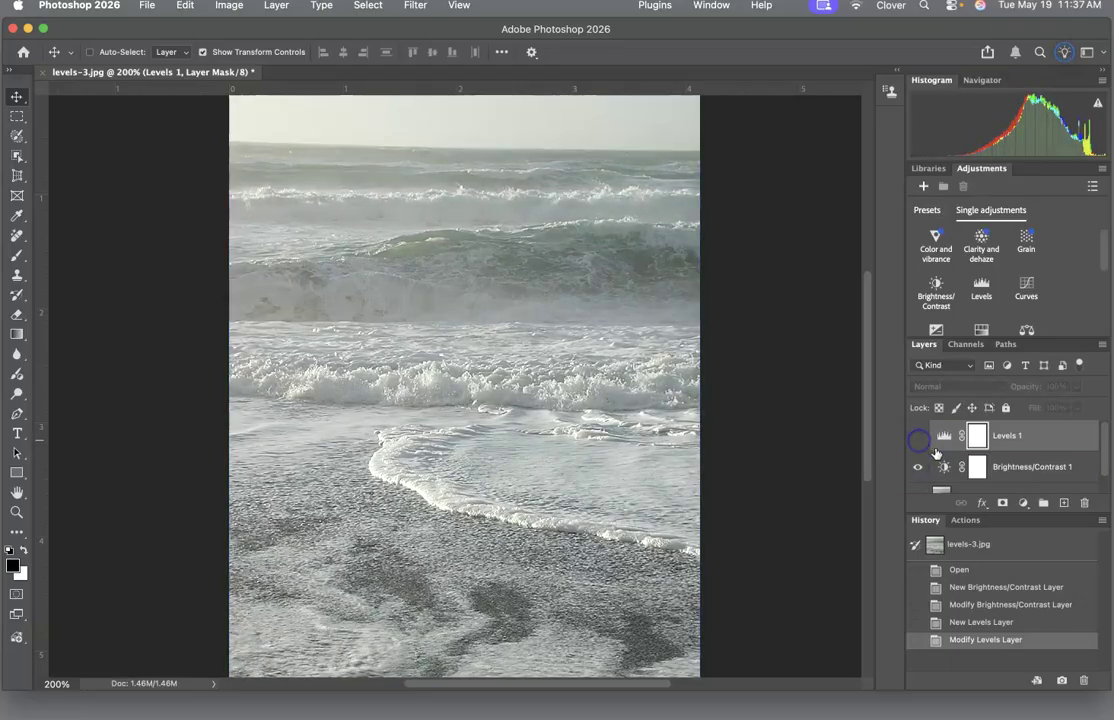
pyautogui.click(918, 467)
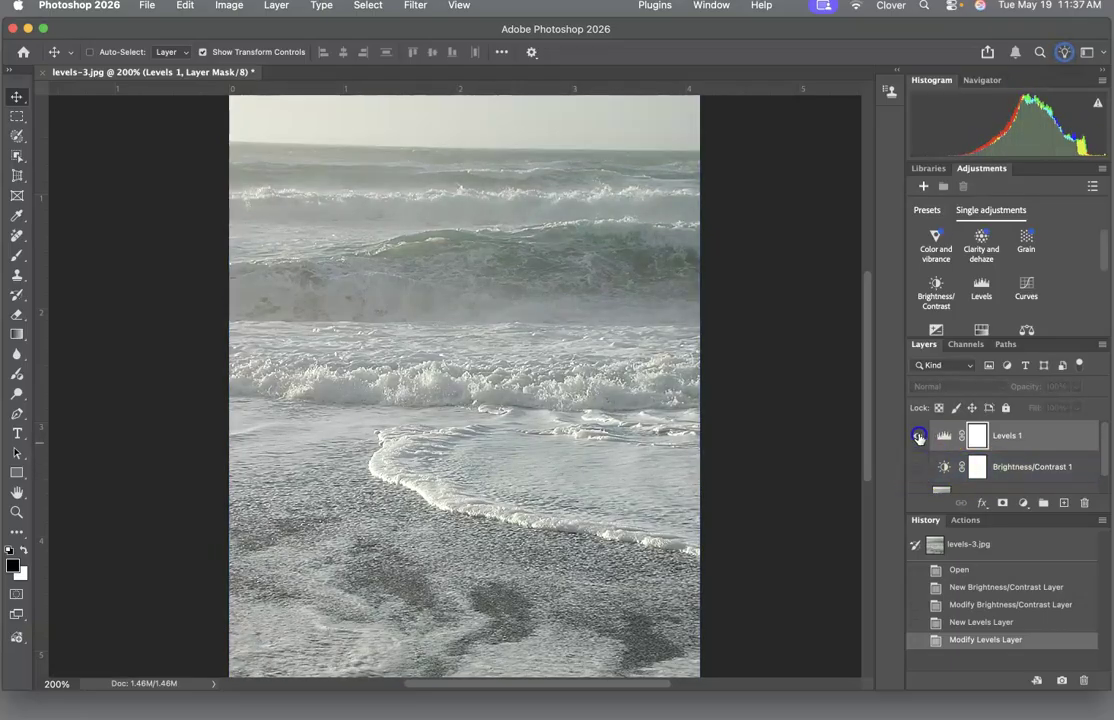
pyautogui.click(918, 437)
pyautogui.click(918, 437)
# Step: Add a Curves adjustment layer and use on-image adjustment to place curve points at 181 to 185, 111 to 111 and 80 to 67
pyautogui.click(1029, 293)
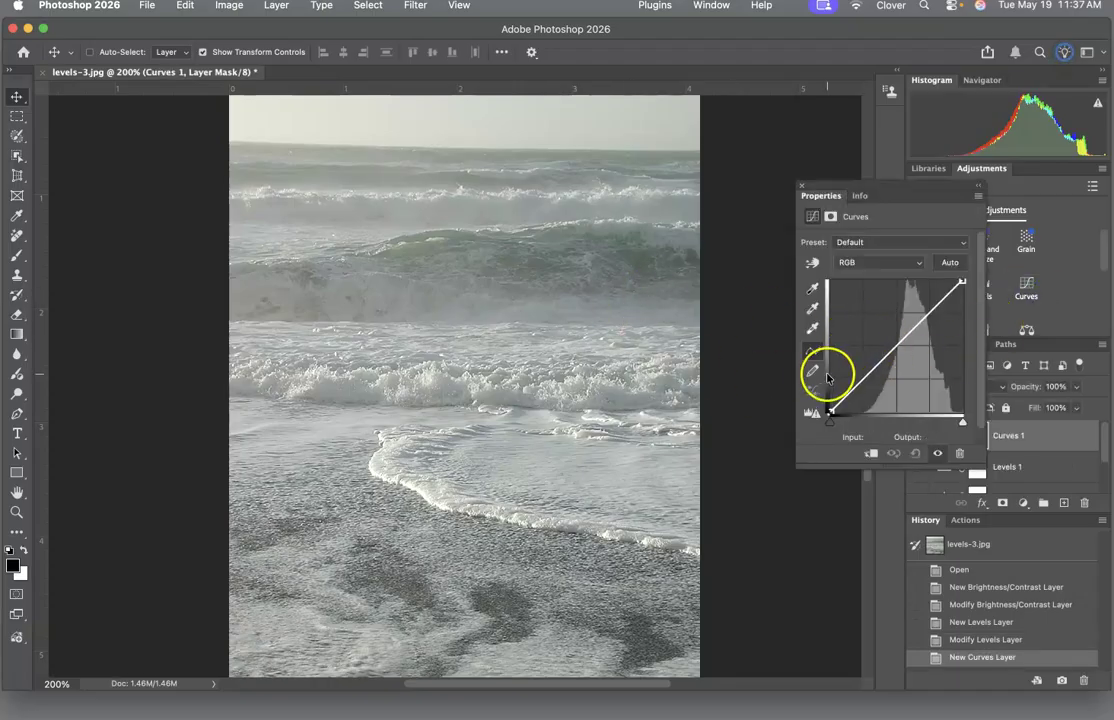
pyautogui.click(813, 316)
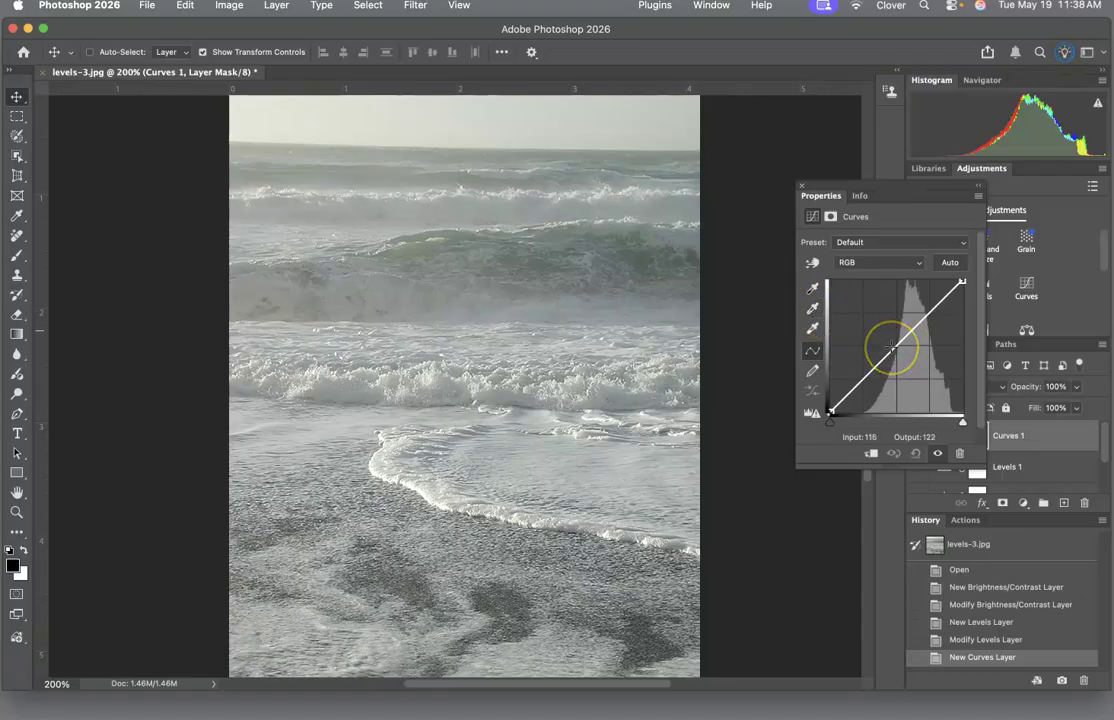
pyautogui.click(812, 263)
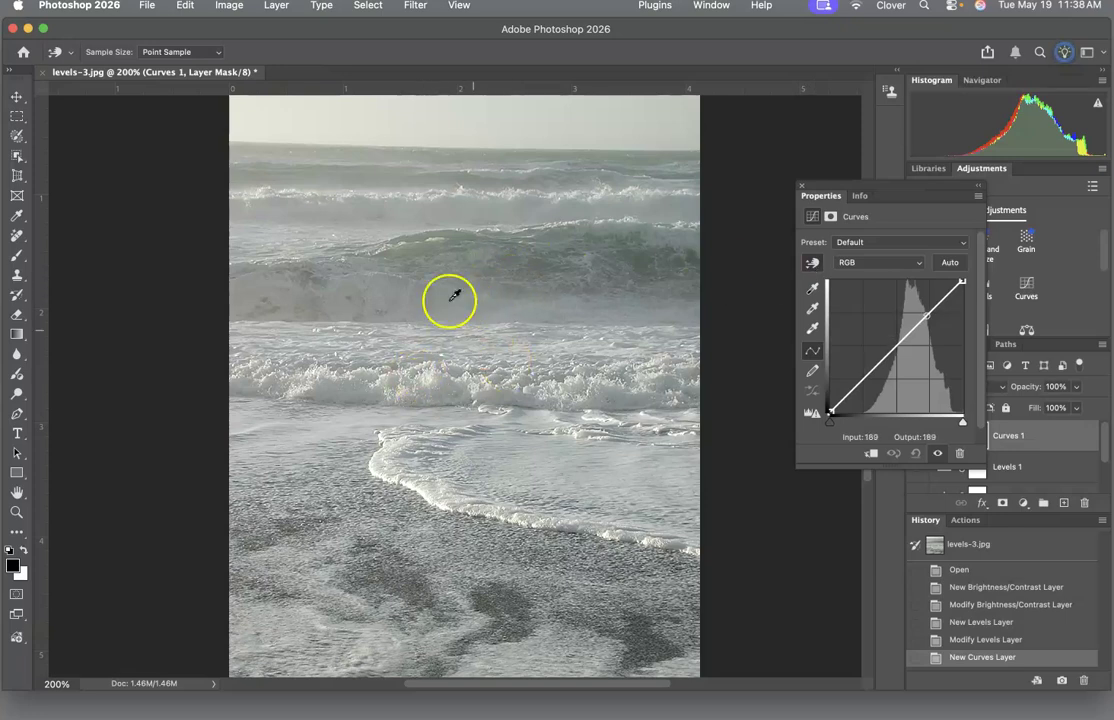
pyautogui.moveTo(424, 468)
pyautogui.mouseDown()
pyautogui.moveTo(421, 490)
pyautogui.moveTo(421, 461)
pyautogui.moveTo(419, 470)
pyautogui.mouseUp()
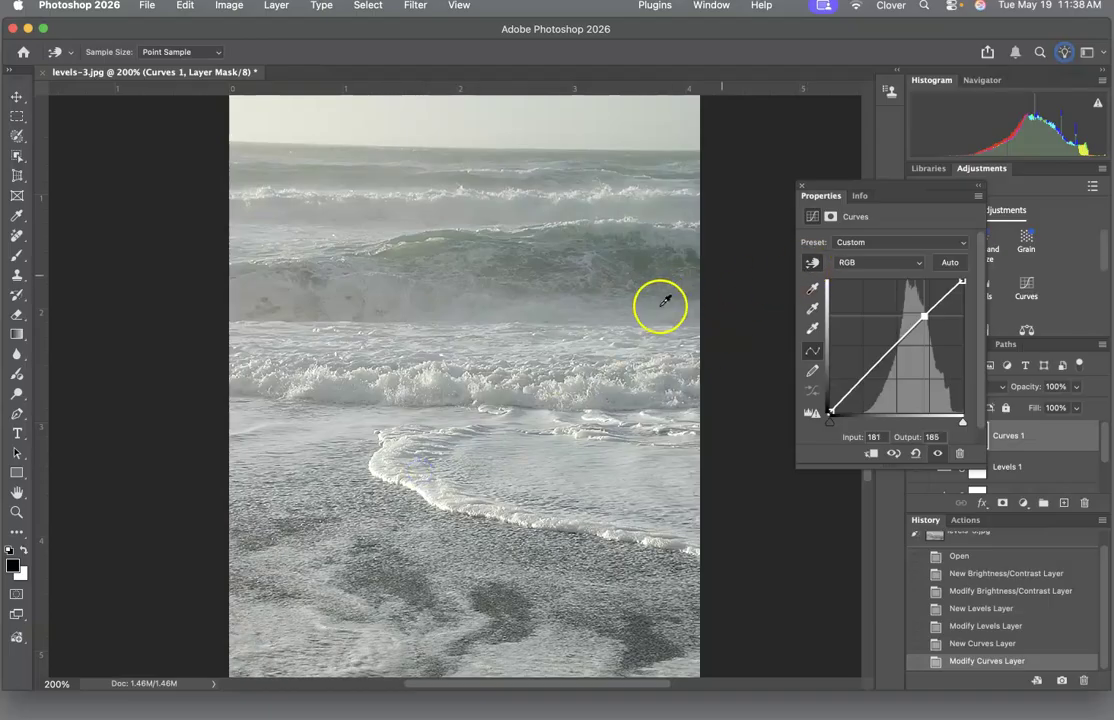
pyautogui.click(656, 262)
pyautogui.moveTo(656, 262); pyautogui.dragTo(658, 264)
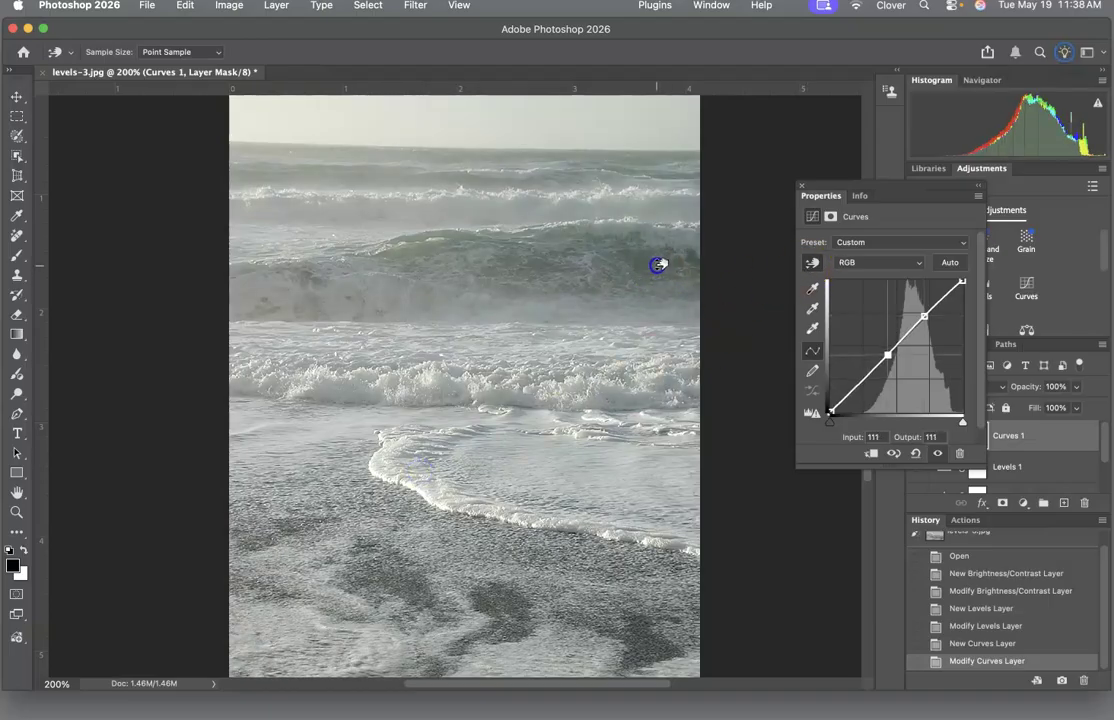
pyautogui.moveTo(537, 626); pyautogui.dragTo(512, 619)
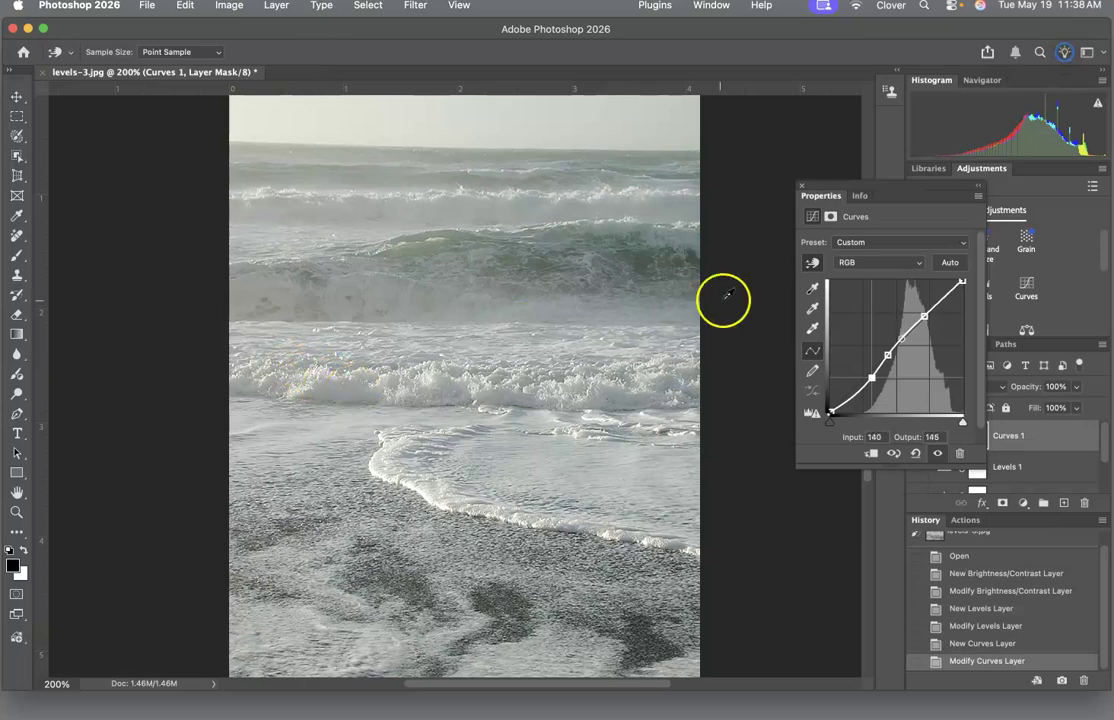
pyautogui.click(814, 264)
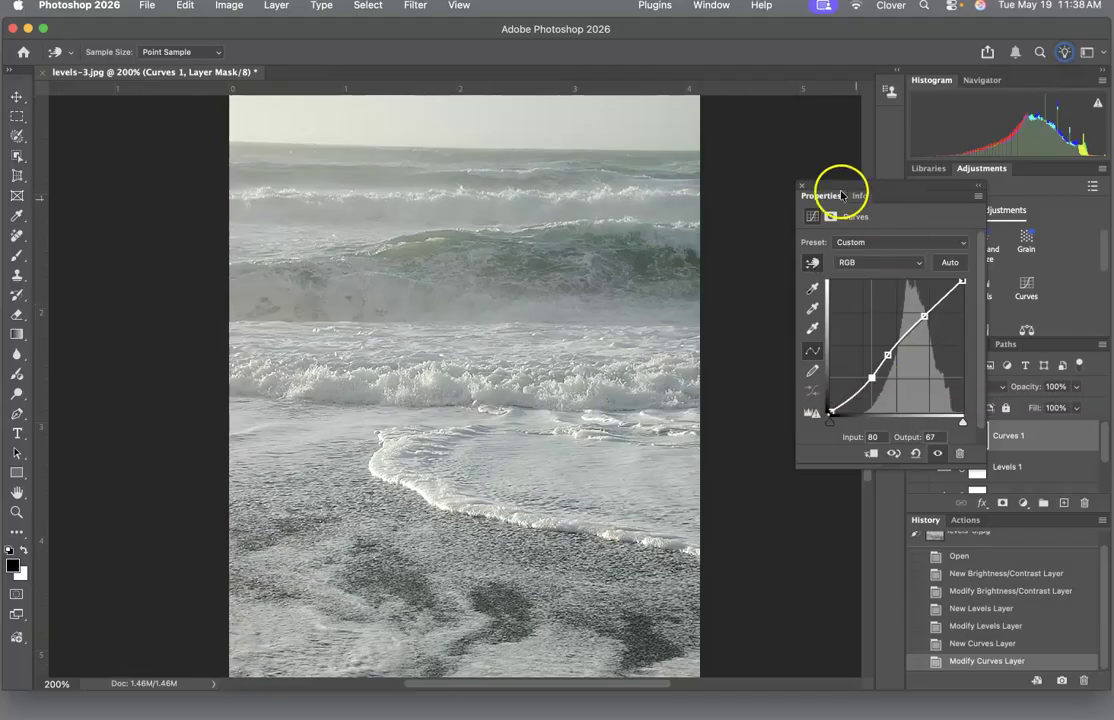
pyautogui.click(800, 187)
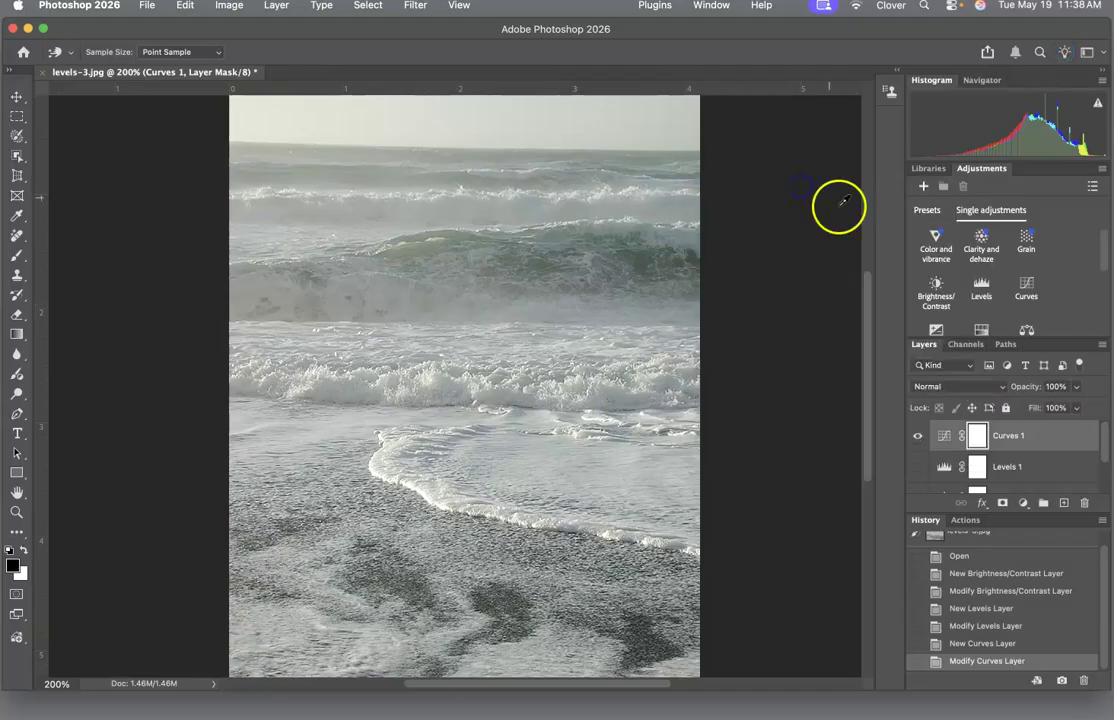
# Step: Compare the Curves, Levels and Brightness/Contrast effects one at a time, leaving all three adjustment layers hidden
pyautogui.click(919, 437)
pyautogui.click(919, 437)
pyautogui.click(919, 437)
pyautogui.click(919, 467)
pyautogui.click(919, 467)
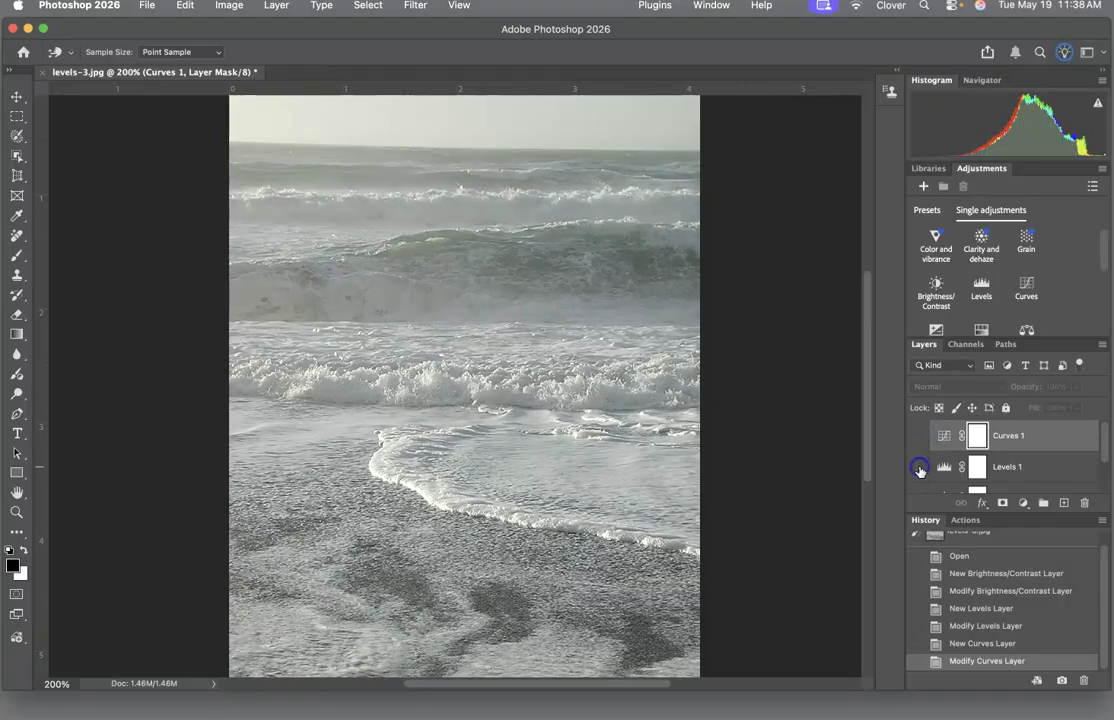
pyautogui.scroll(-2, 928, 477)
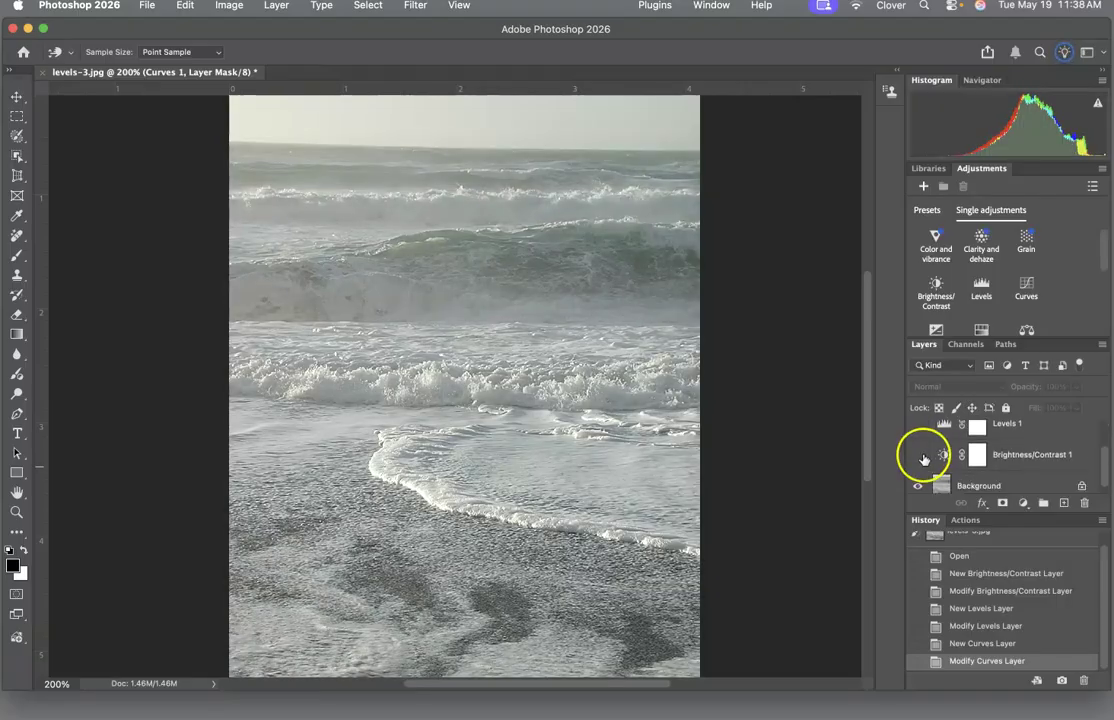
pyautogui.click(916, 455)
pyautogui.click(917, 455)
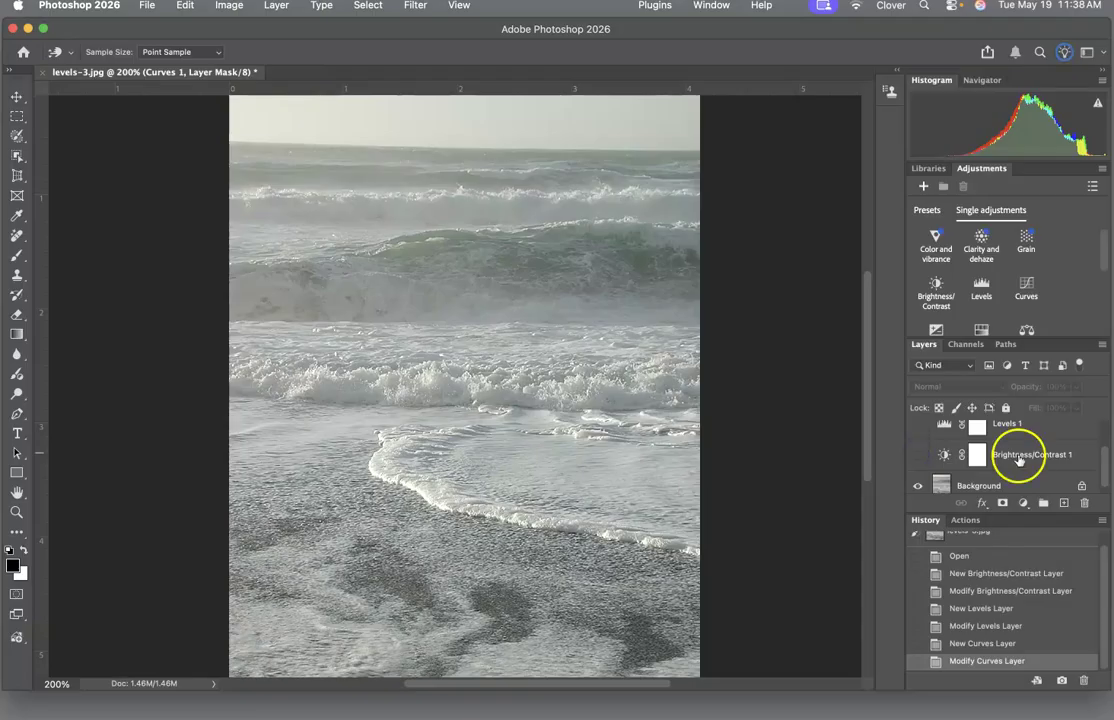
# Step: Add an Exposure adjustment layer above Curves and set its exposure to about +0.26
pyautogui.scroll(2, 990, 450)
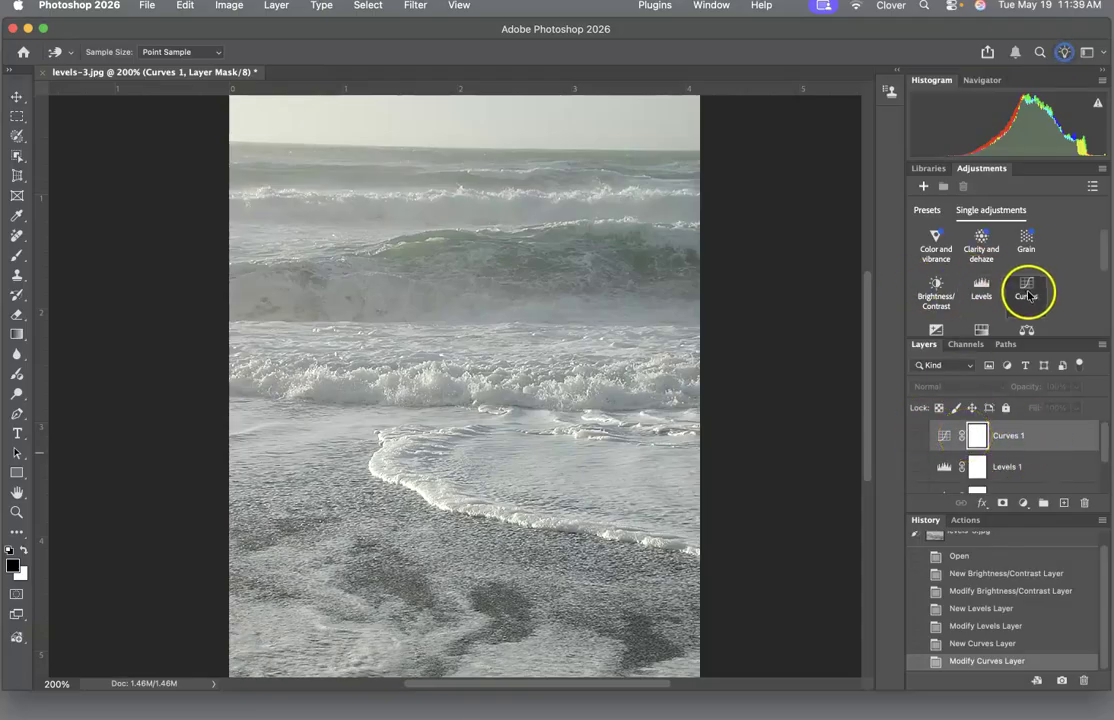
pyautogui.scroll(-2, 955, 288)
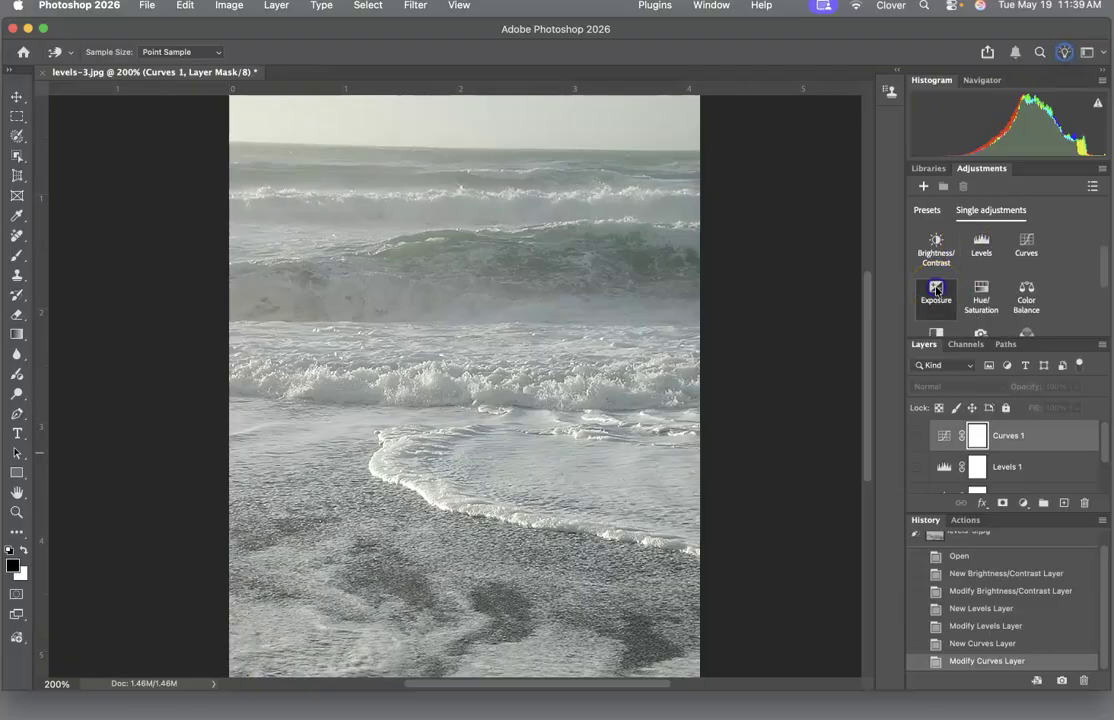
pyautogui.click(936, 290)
pyautogui.moveTo(883, 281); pyautogui.dragTo(893, 284)
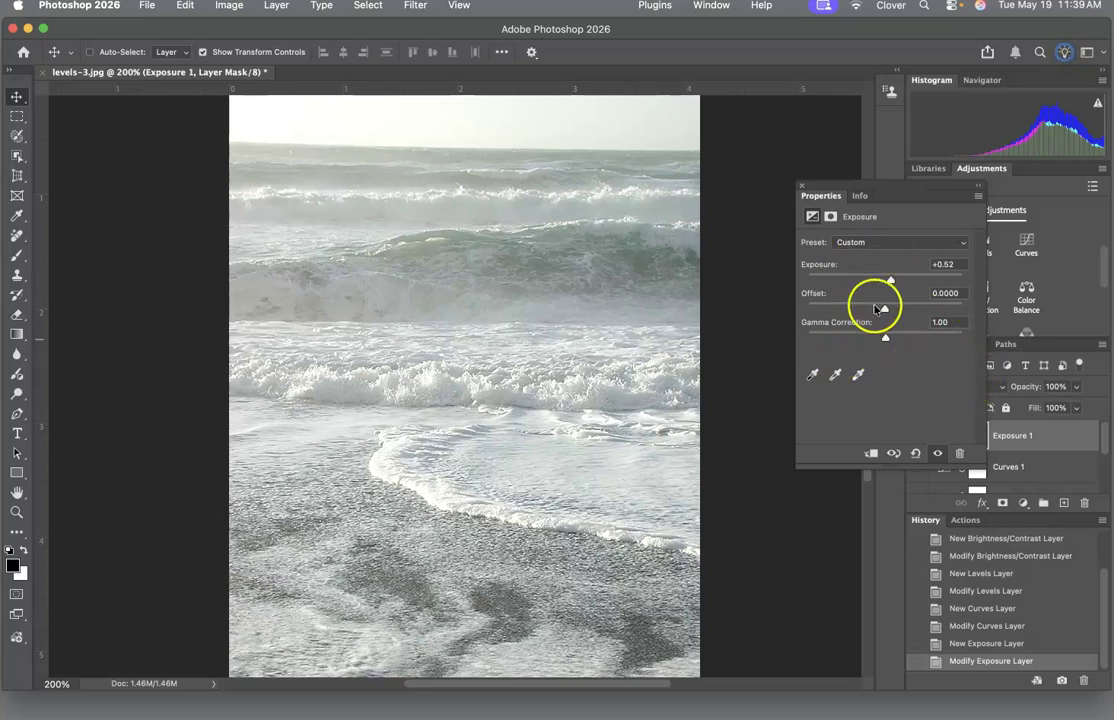
pyautogui.moveTo(890, 283); pyautogui.dragTo(888, 282)
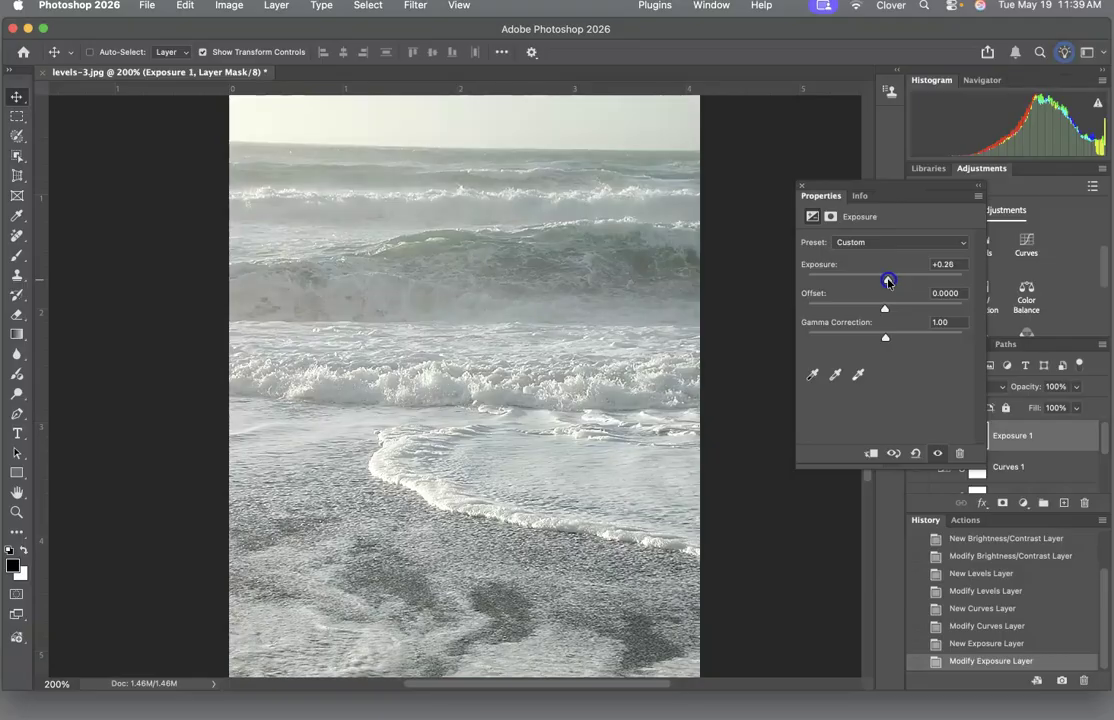
pyautogui.click(805, 190)
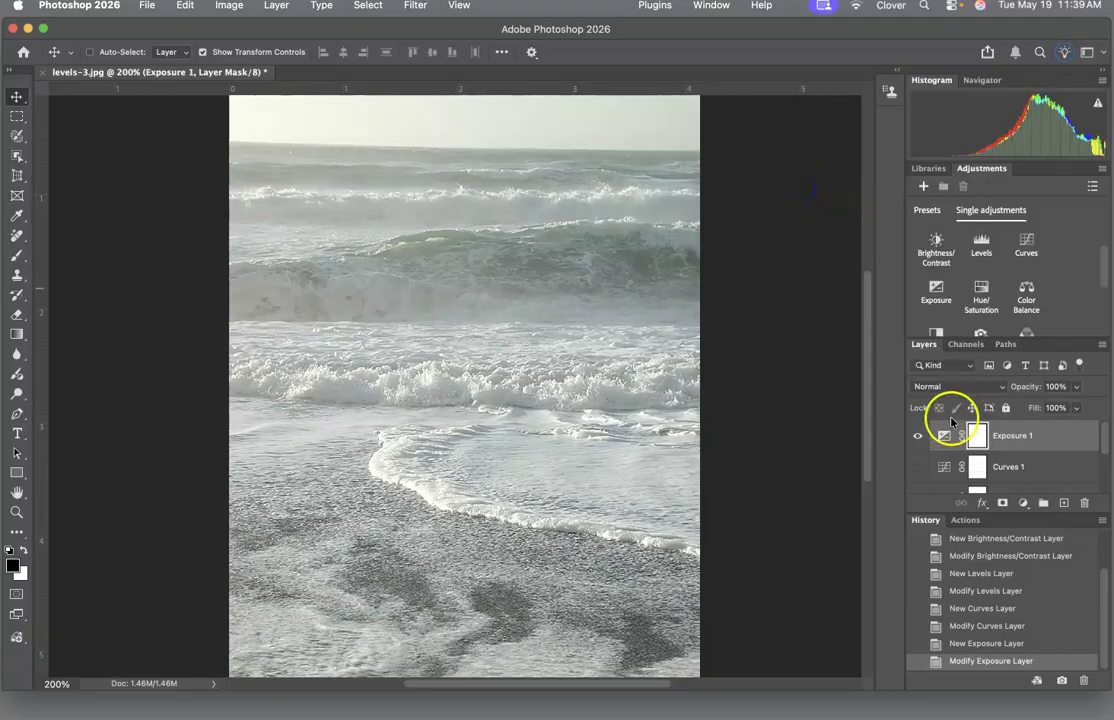
# Step: Hide the Exposure adjustment layer to view the seascape without its effect
pyautogui.click(916, 437)
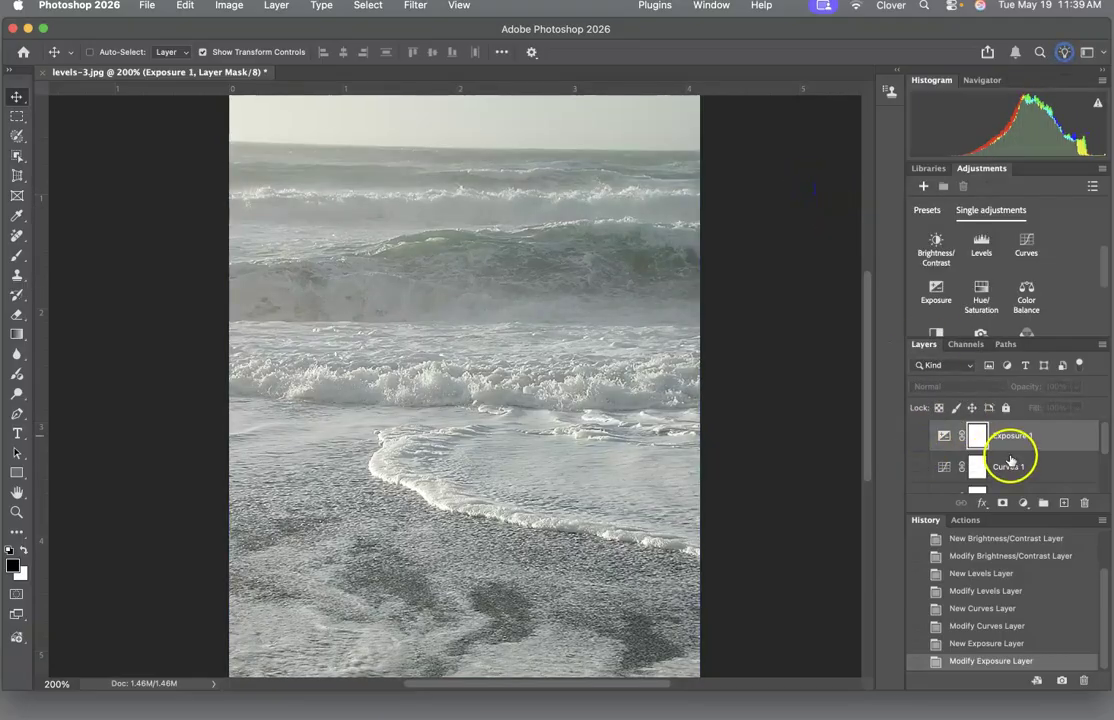
pyautogui.scroll(-2, 1013, 452)
pyautogui.scroll(-1, 1013, 467)
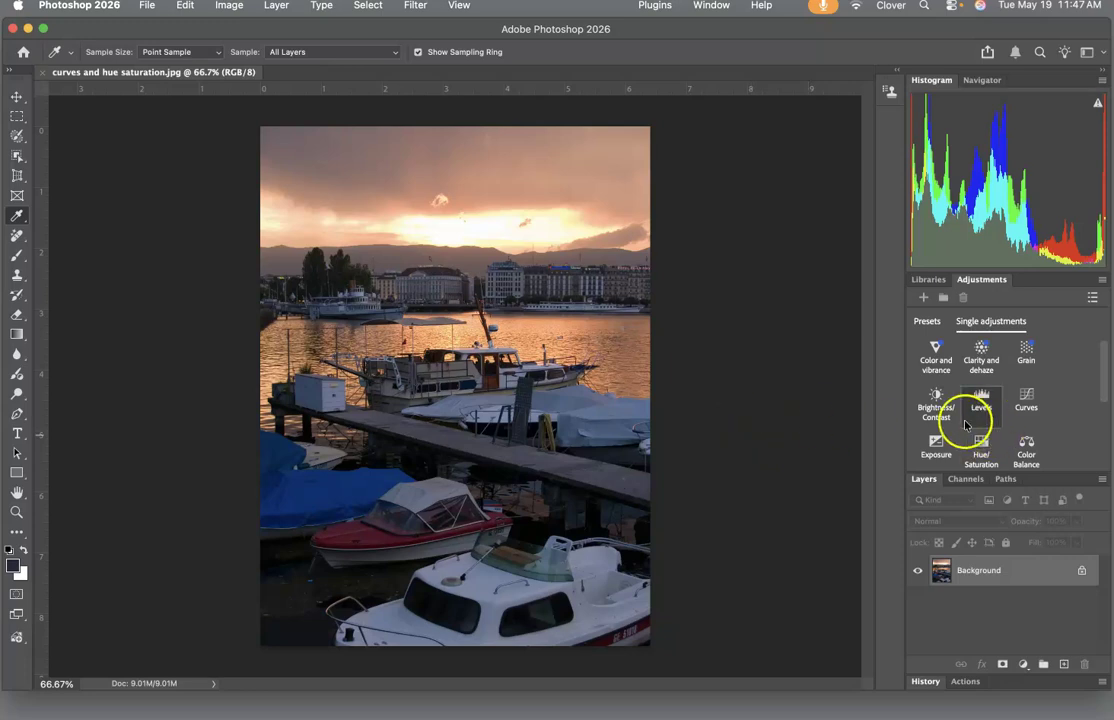
# Step: Add a Curves adjustment layer to the harbour photo and set its gray point by sampling the white boat in the foreground
pyautogui.click(1028, 402)
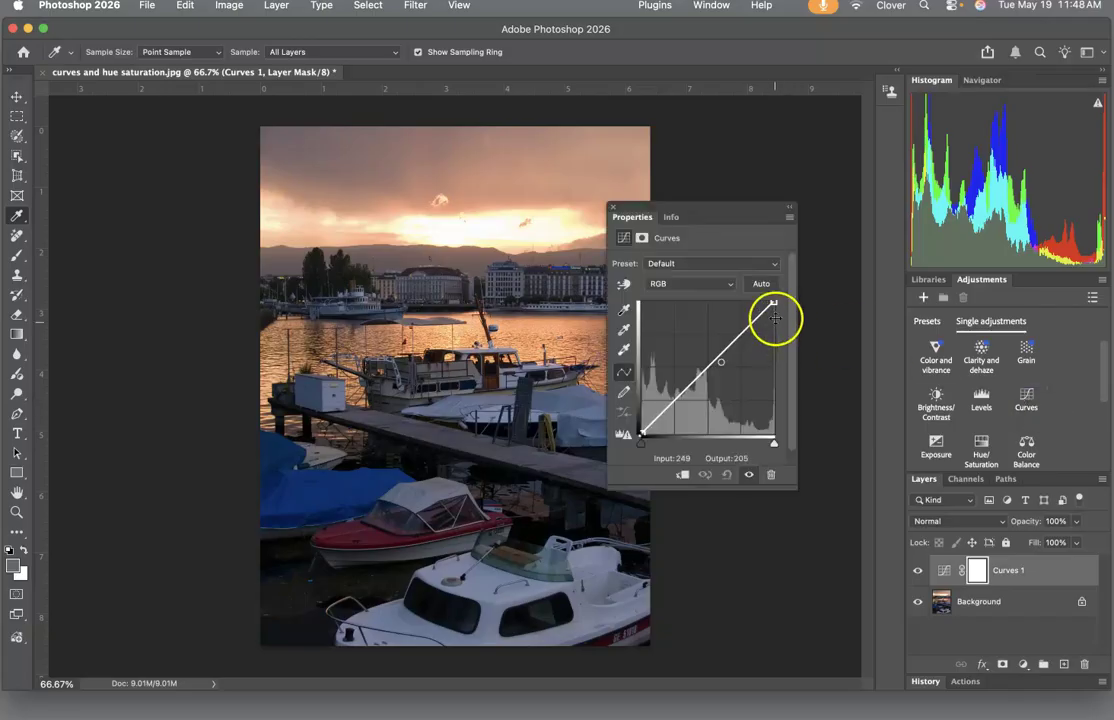
pyautogui.moveTo(752, 203); pyautogui.dragTo(841, 137)
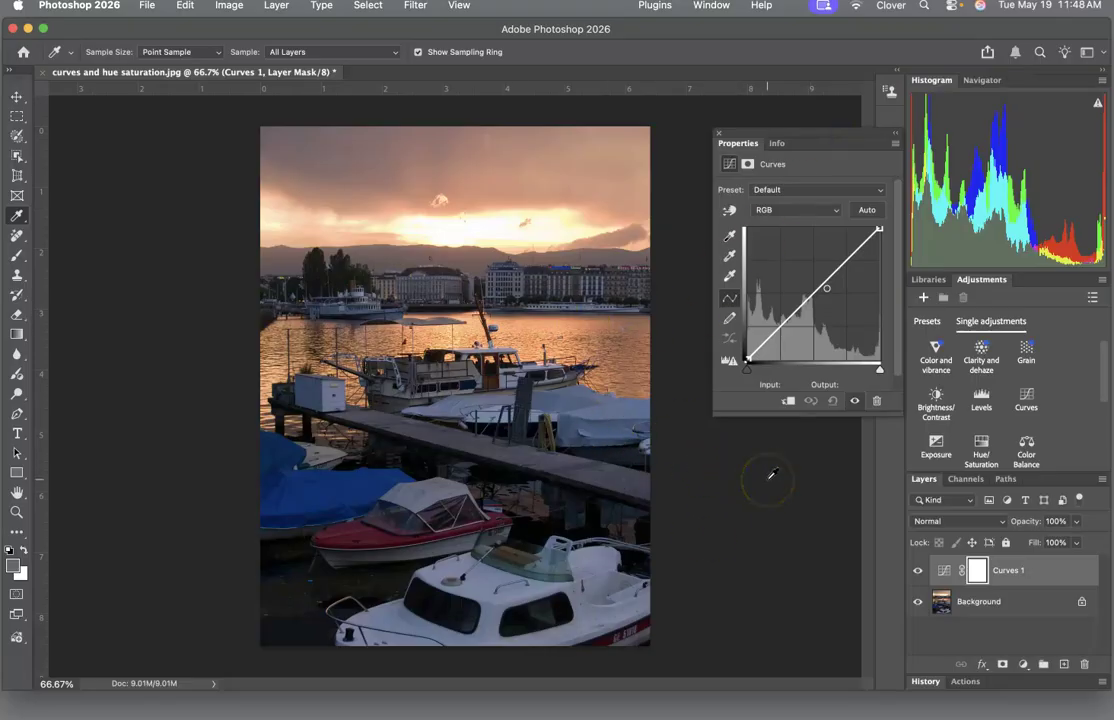
pyautogui.click(730, 258)
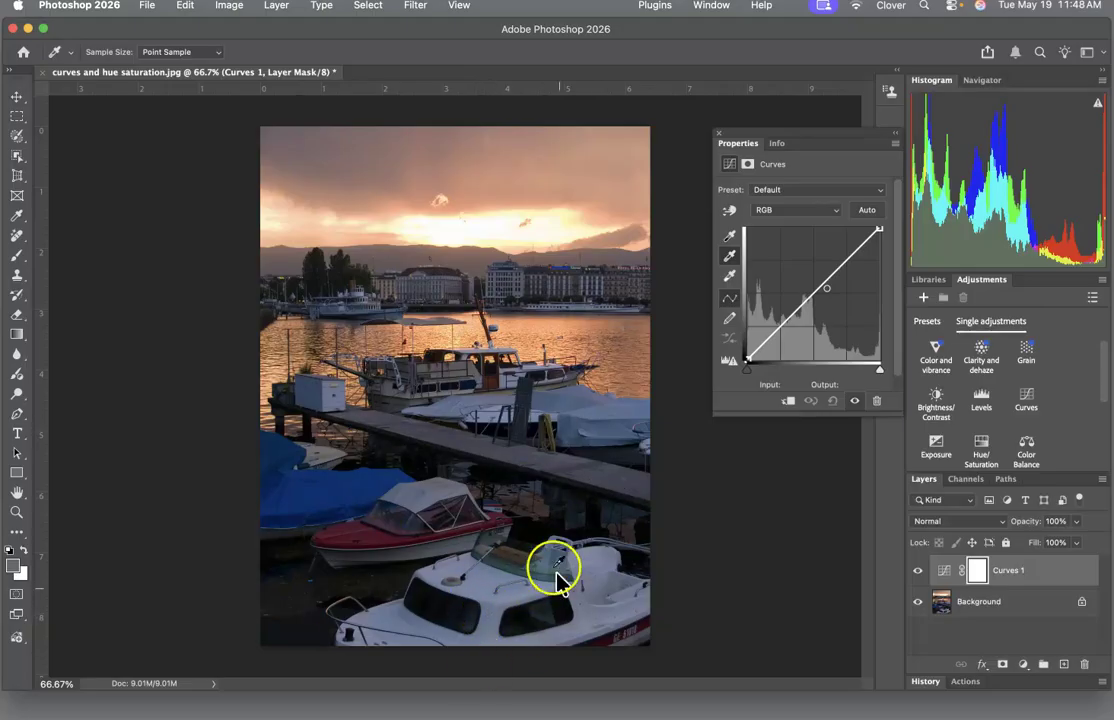
pyautogui.click(490, 596)
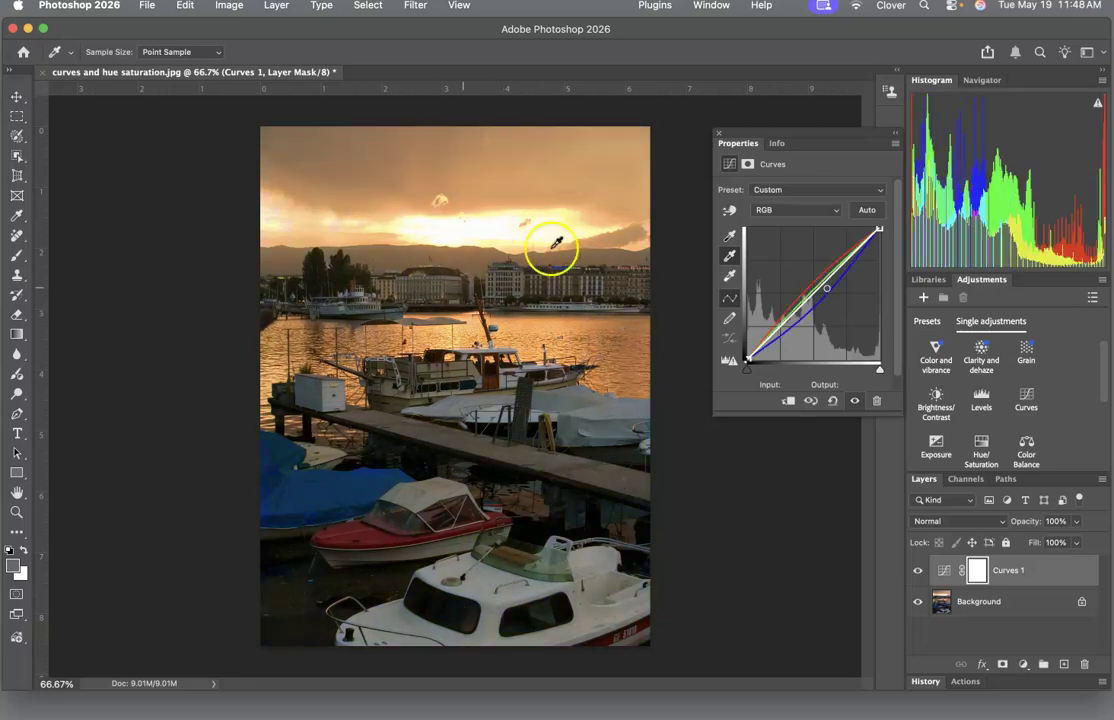
# Step: Resample the Curves gray point at several spots, finishing on the edge of the gray boat cover behind the jetty
pyautogui.click(577, 425)
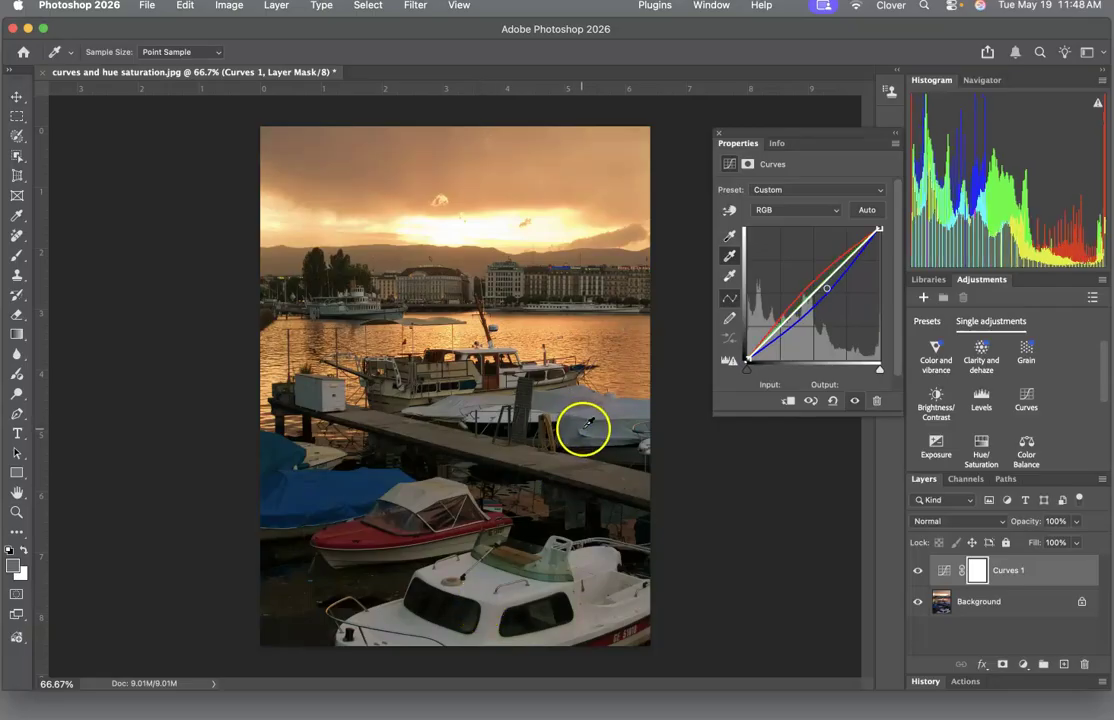
pyautogui.click(585, 425)
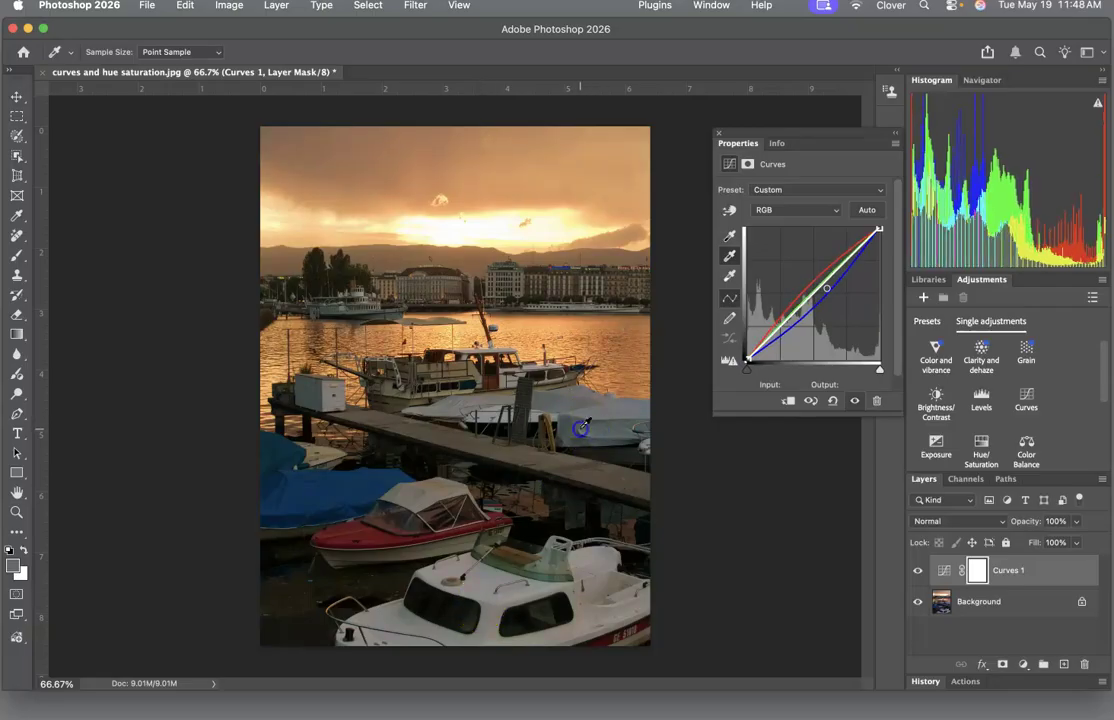
pyautogui.moveTo(584, 424); pyautogui.dragTo(541, 535)
pyautogui.moveTo(440, 403); pyautogui.dragTo(570, 428)
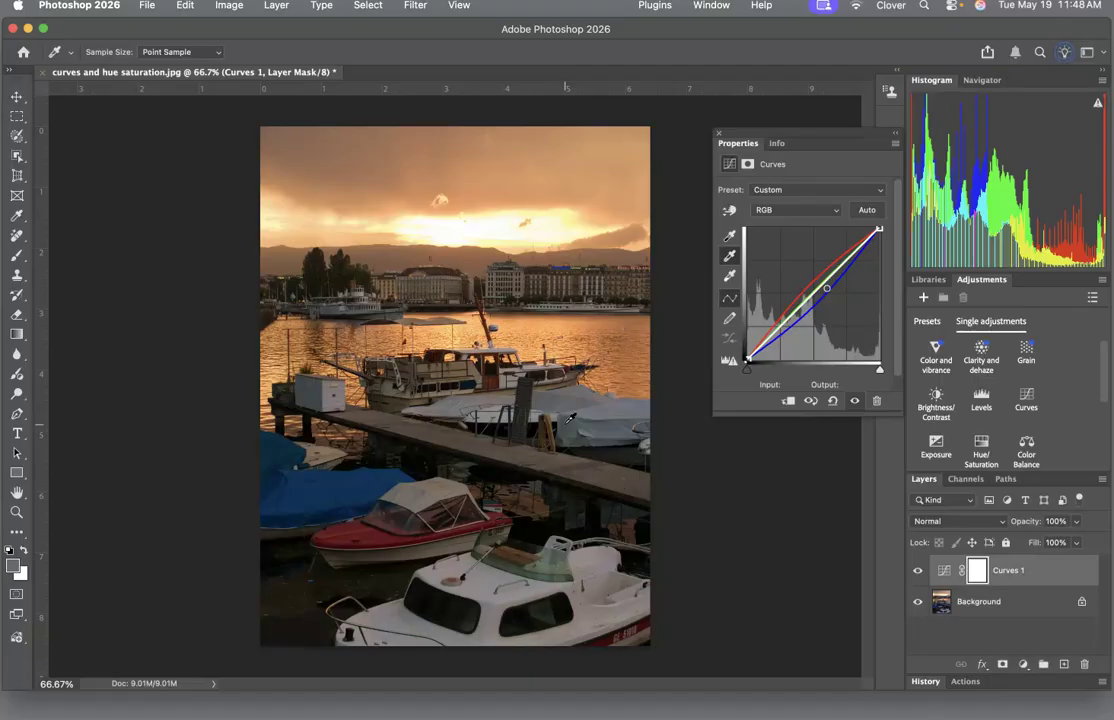
pyautogui.moveTo(566, 424); pyautogui.dragTo(597, 428)
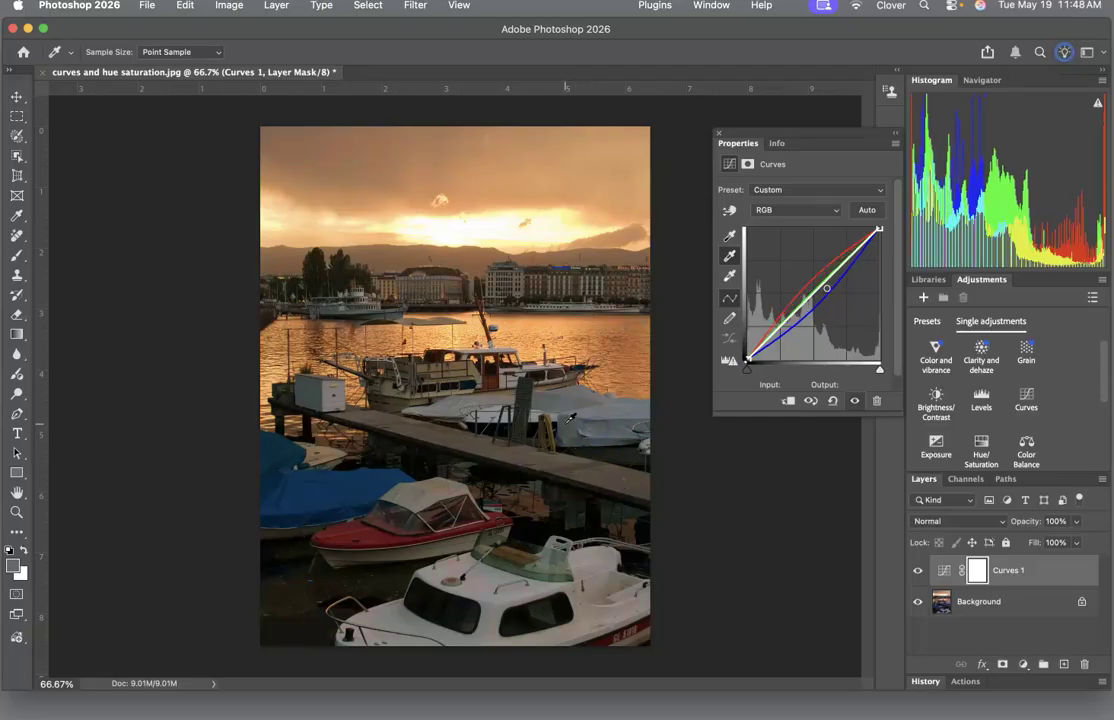
pyautogui.click(567, 427)
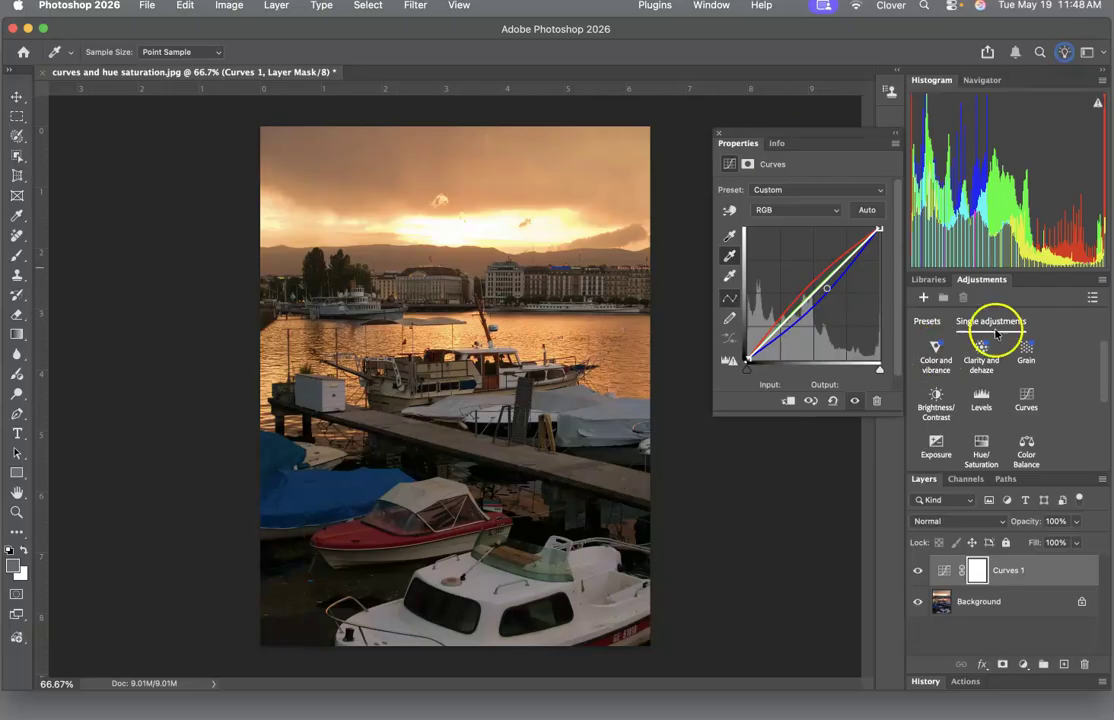
# Step: Use on-image adjustment in Curves to lower the bright sky's highlights and lift the black point from 0 to 7
pyautogui.click(729, 212)
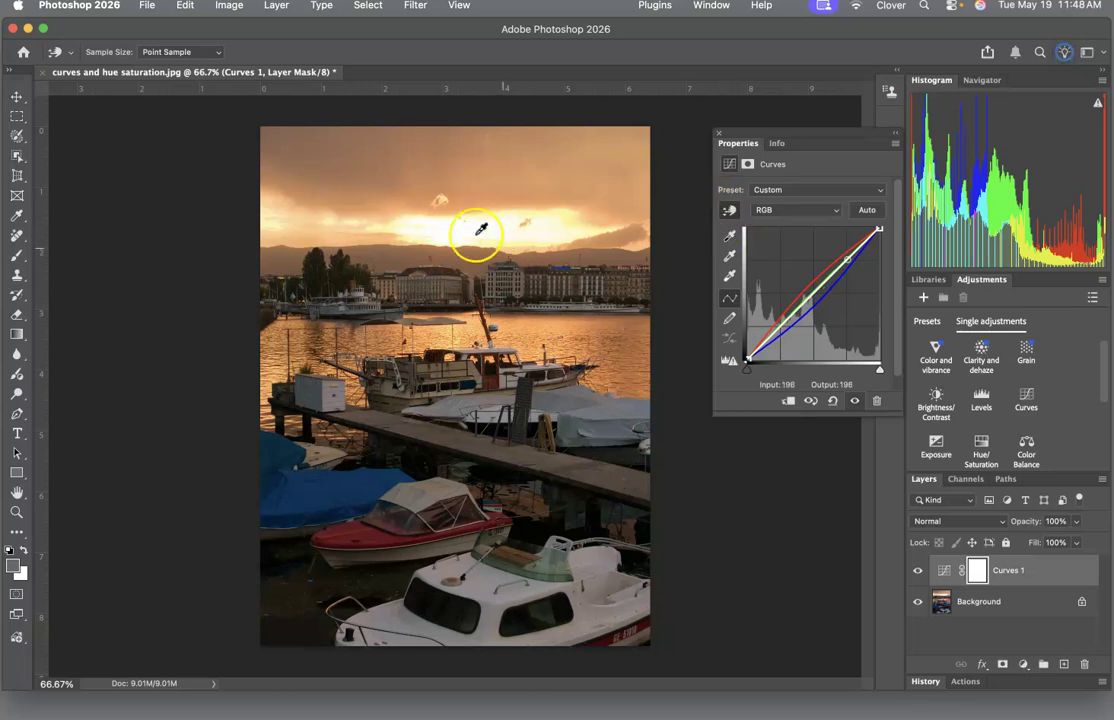
pyautogui.moveTo(432, 221); pyautogui.dragTo(433, 230)
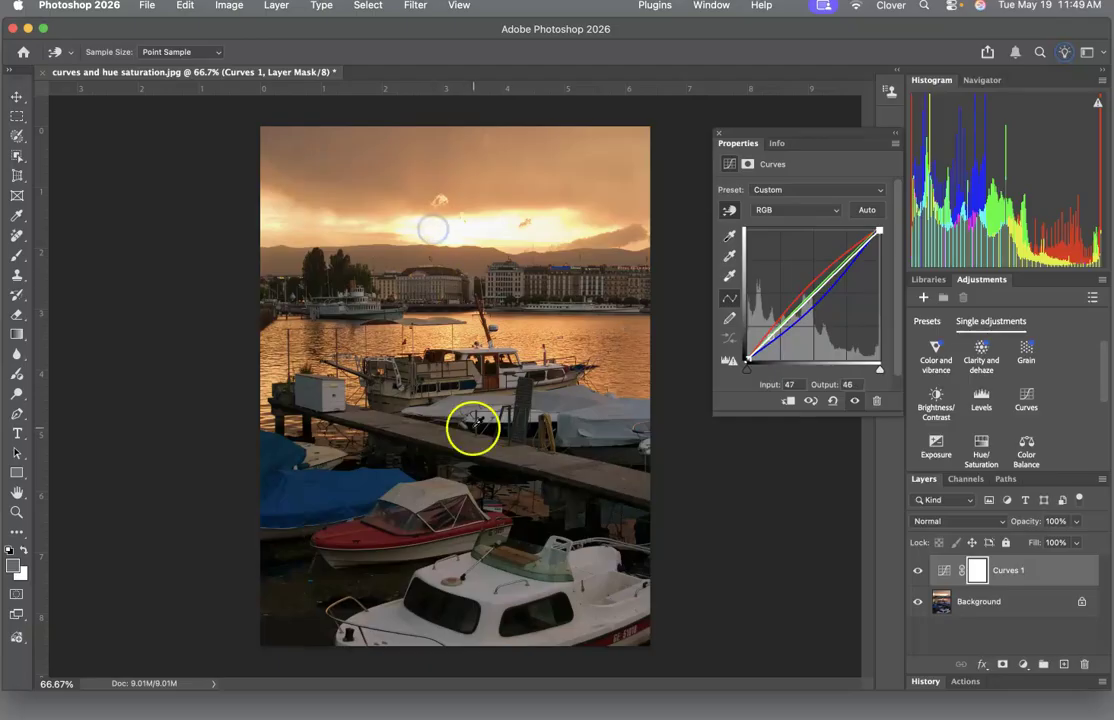
pyautogui.moveTo(439, 603); pyautogui.dragTo(441, 601)
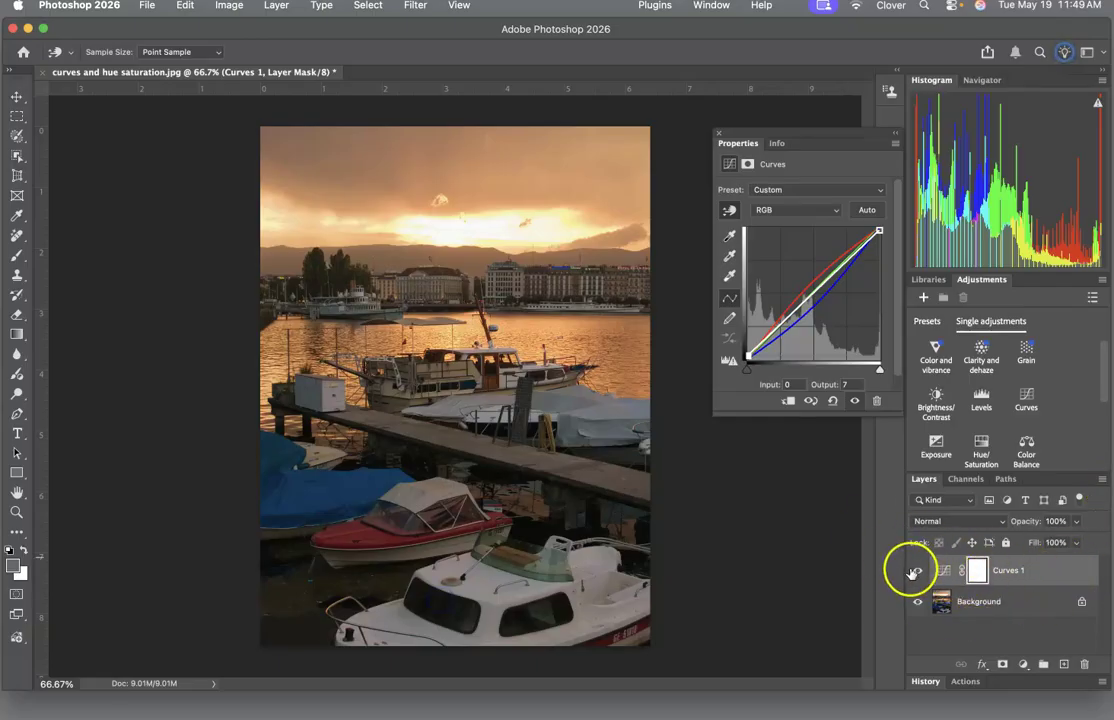
# Step: Compare the harbour photo with and without the Curves adjustment
pyautogui.click(918, 571)
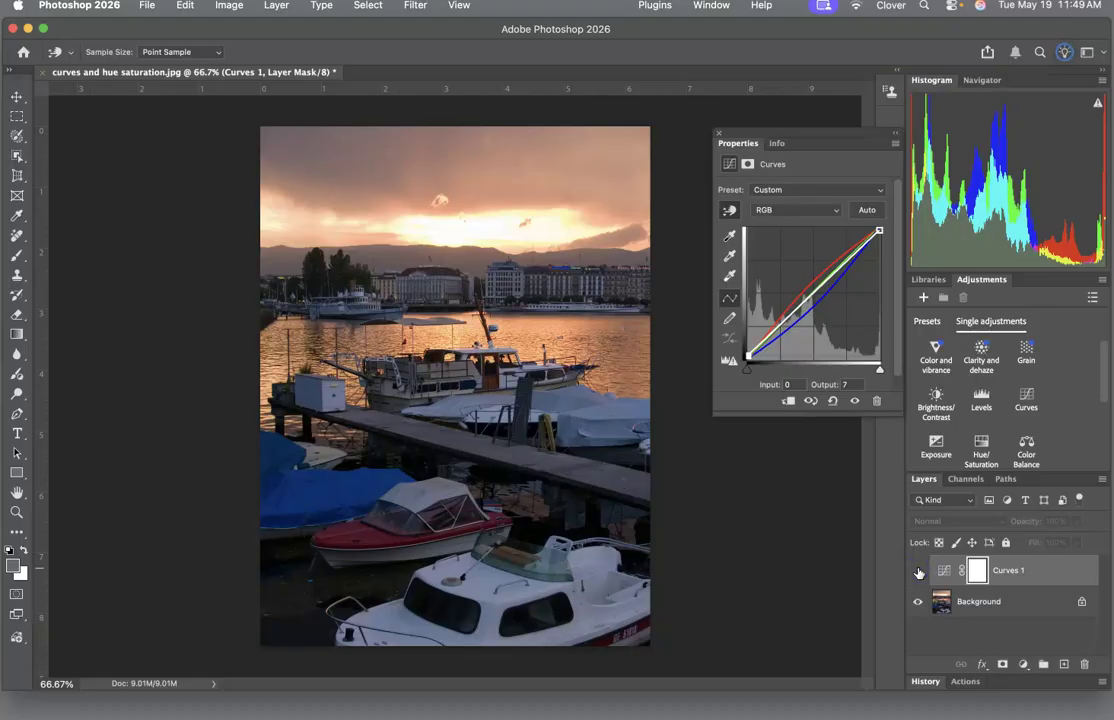
pyautogui.click(918, 571)
pyautogui.click(918, 571)
pyautogui.click(918, 571)
pyautogui.click(918, 571)
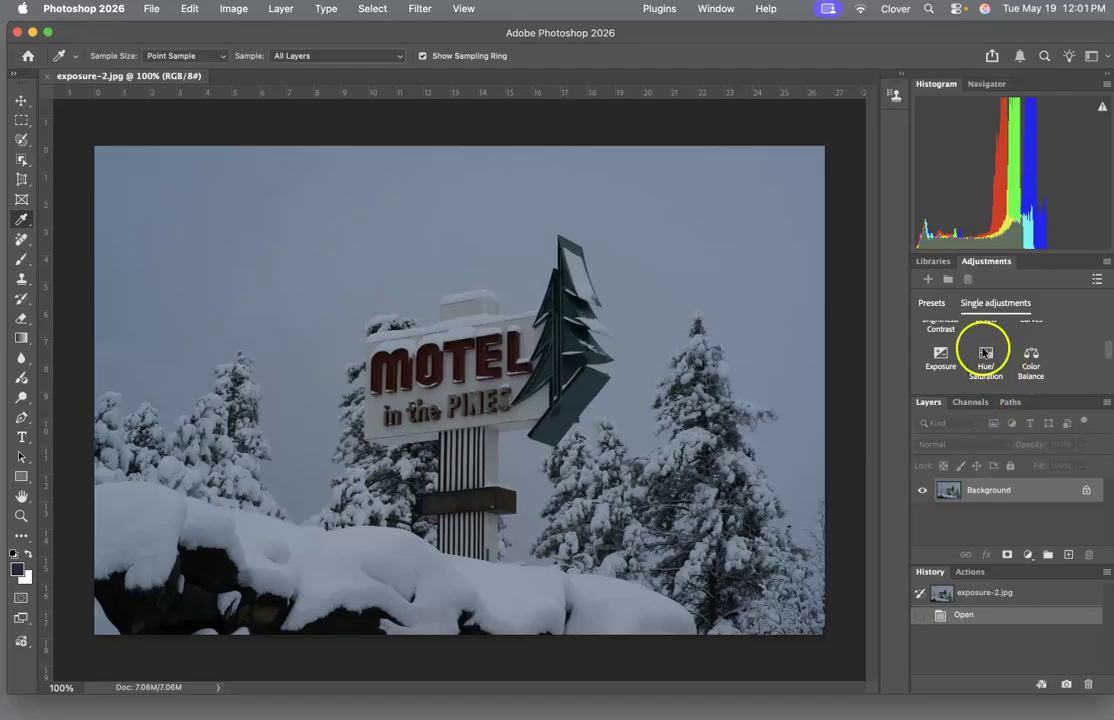
# Step: Add a Curves adjustment layer to the motel sign photo and set its gray point by sampling the snow bank
pyautogui.scroll(2, 995, 345)
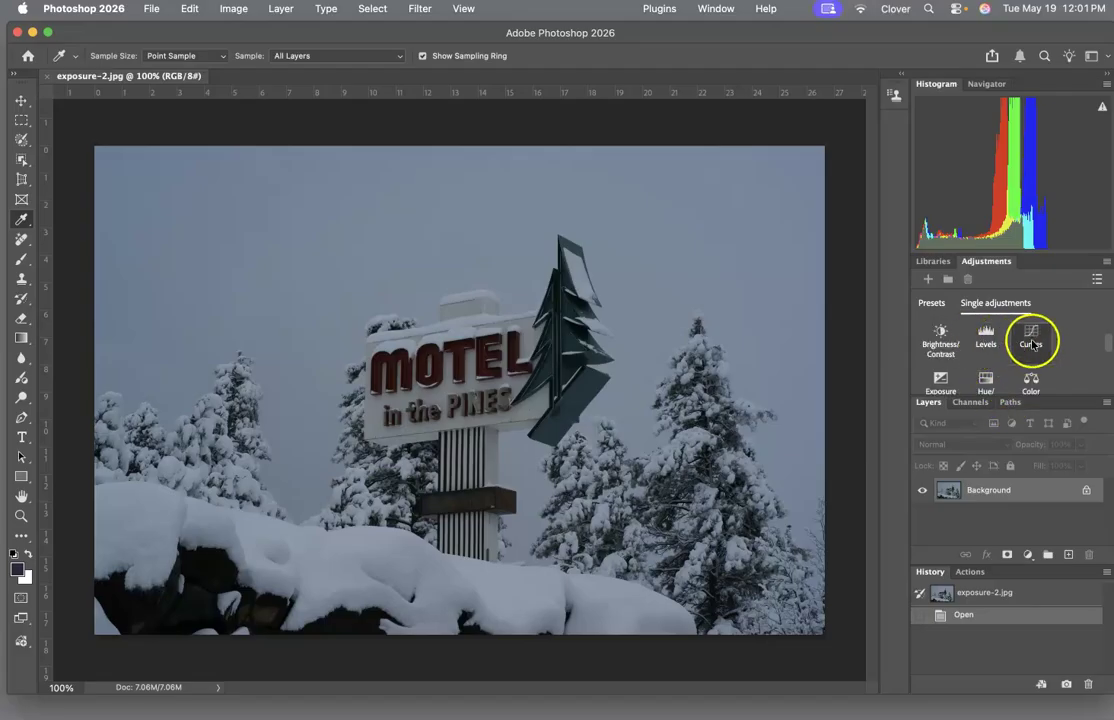
pyautogui.click(1016, 345)
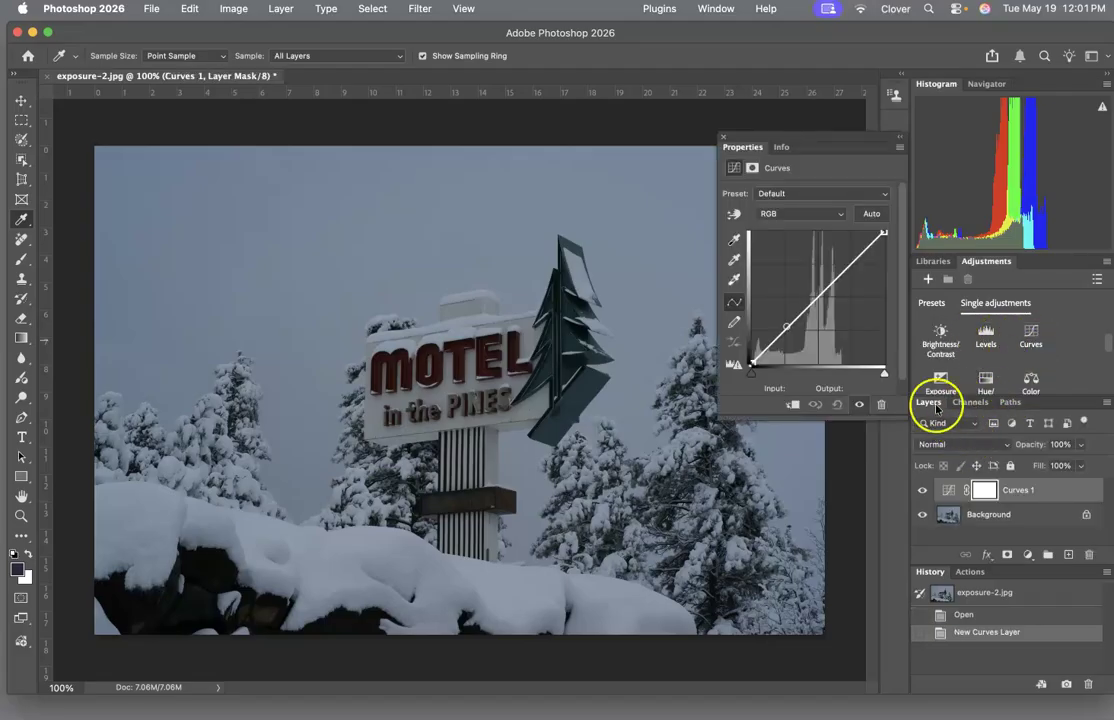
pyautogui.click(734, 259)
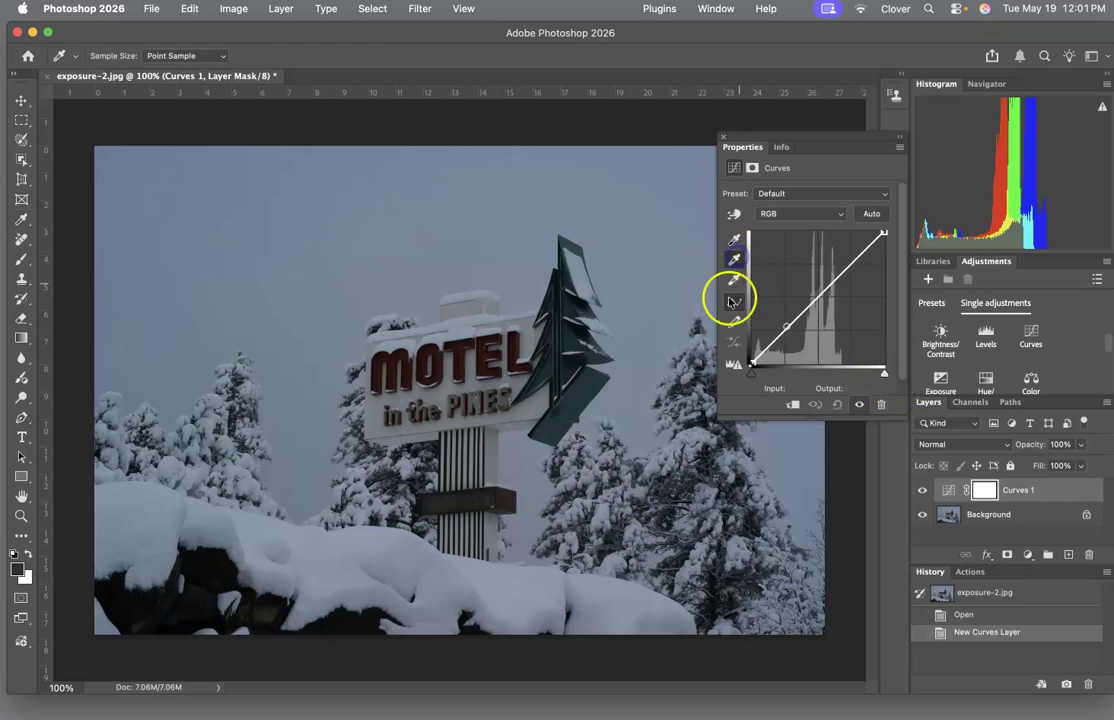
pyautogui.click(387, 549)
pyautogui.click(373, 545)
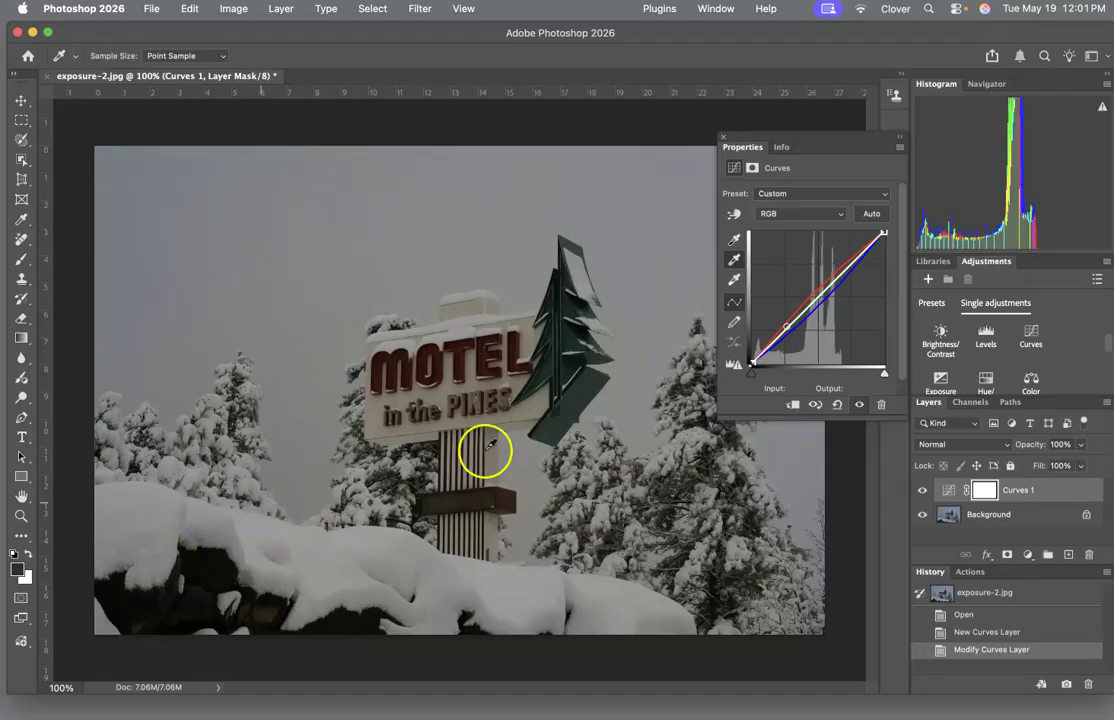
# Step: Use on-image adjustment to set curve points at 137 to 176 and 0 to 7, and resample the gray point on the snow bank
pyautogui.moveTo(626, 264); pyautogui.dragTo(634, 238)
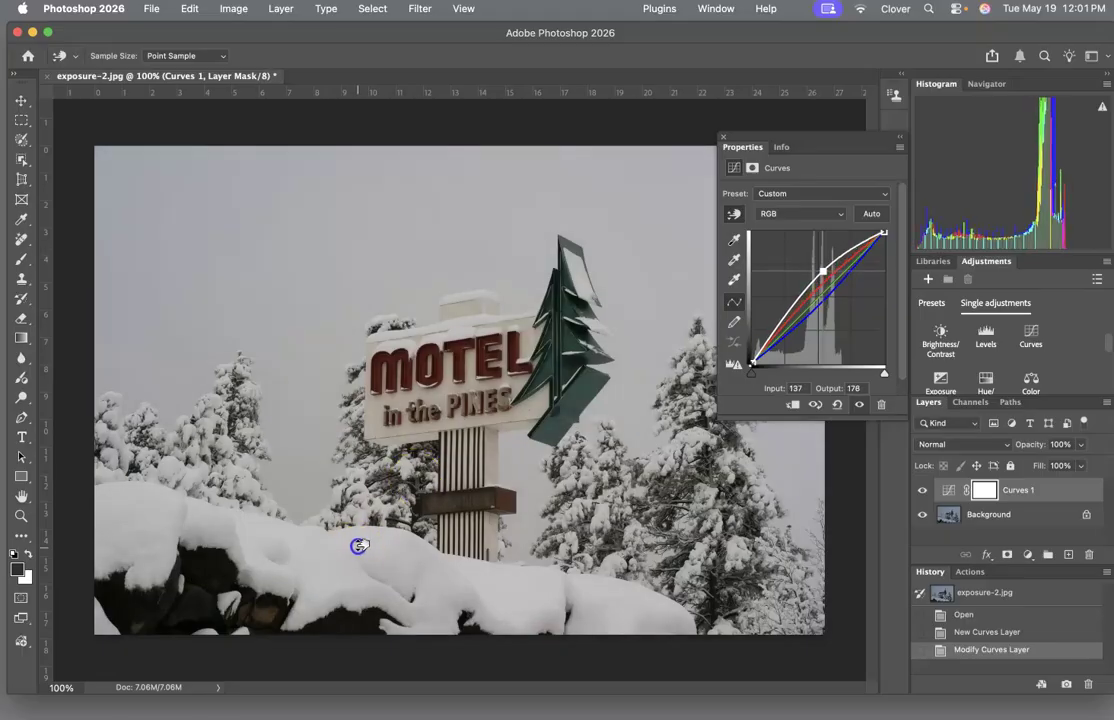
pyautogui.moveTo(204, 577); pyautogui.dragTo(209, 568)
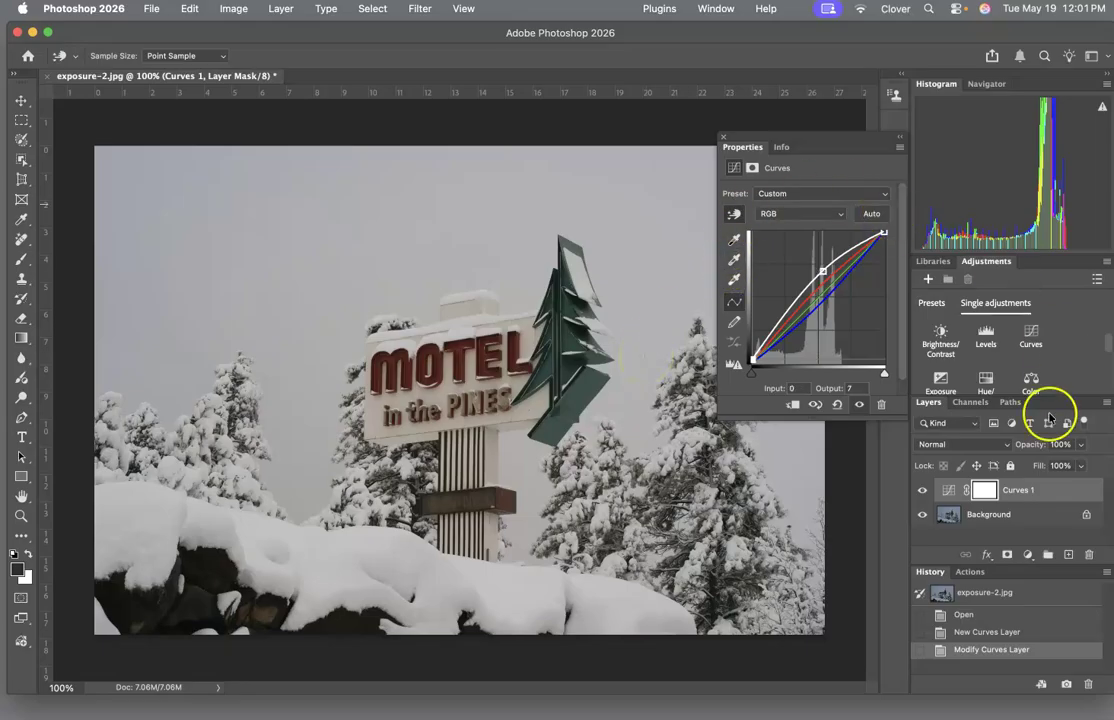
pyautogui.click(922, 491)
pyautogui.click(922, 491)
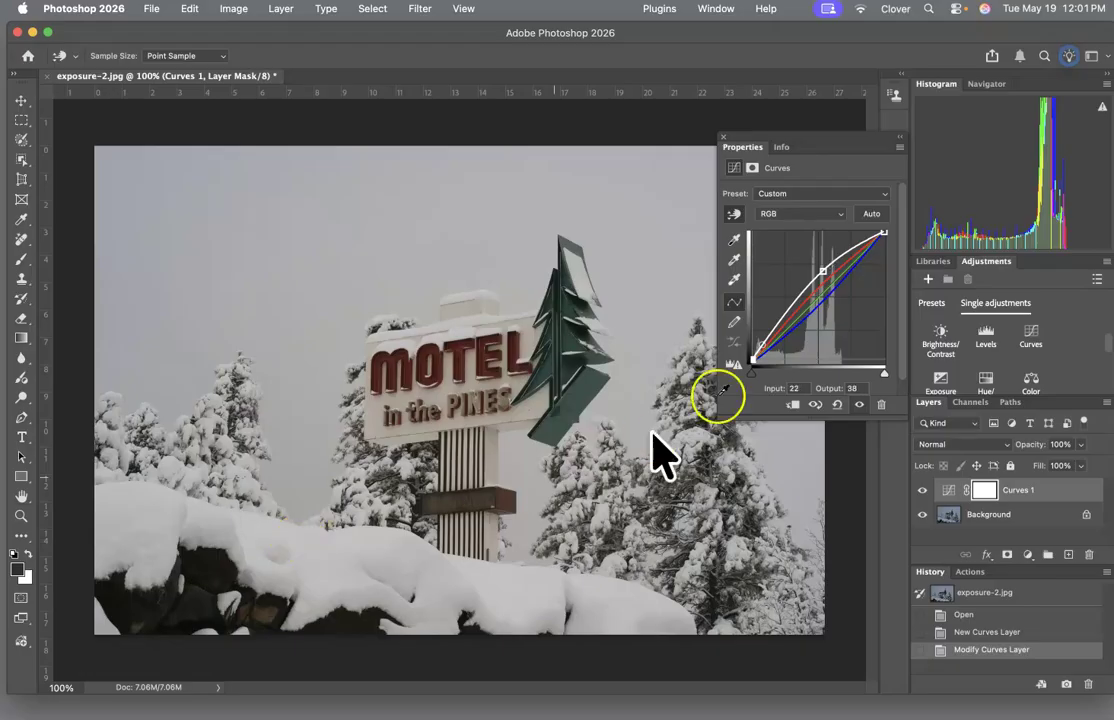
pyautogui.click(731, 262)
pyautogui.click(410, 561)
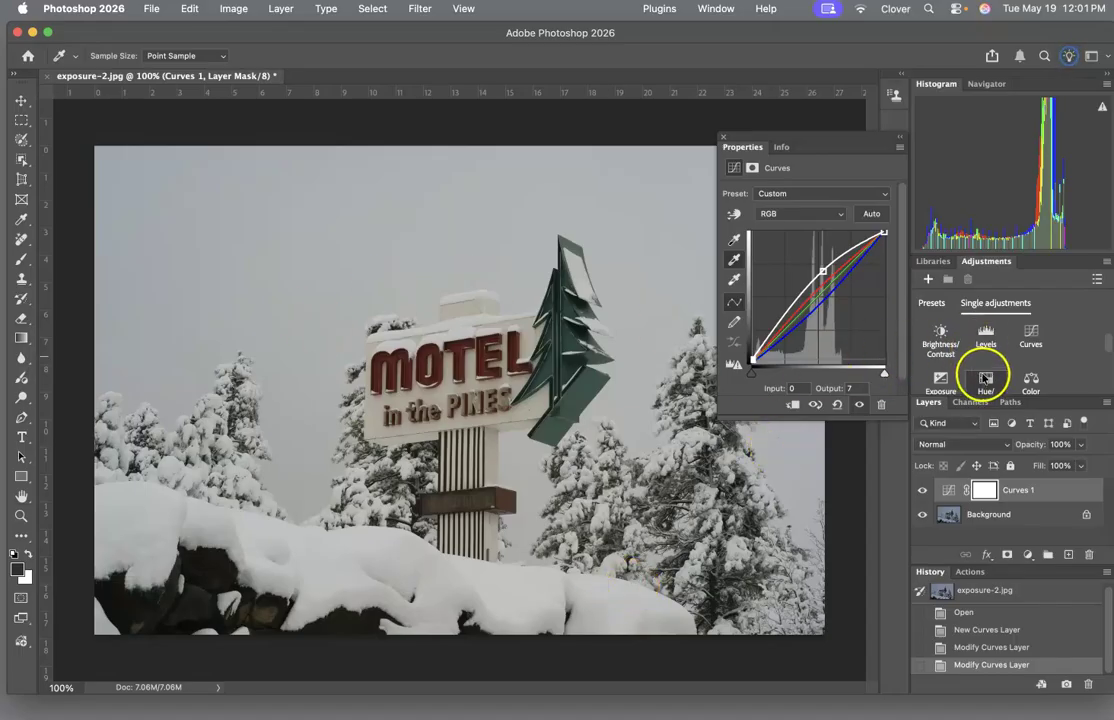
# Step: Add a Hue/Saturation adjustment layer above Curves and shift the overall hue slightly in the positive direction
pyautogui.click(984, 379)
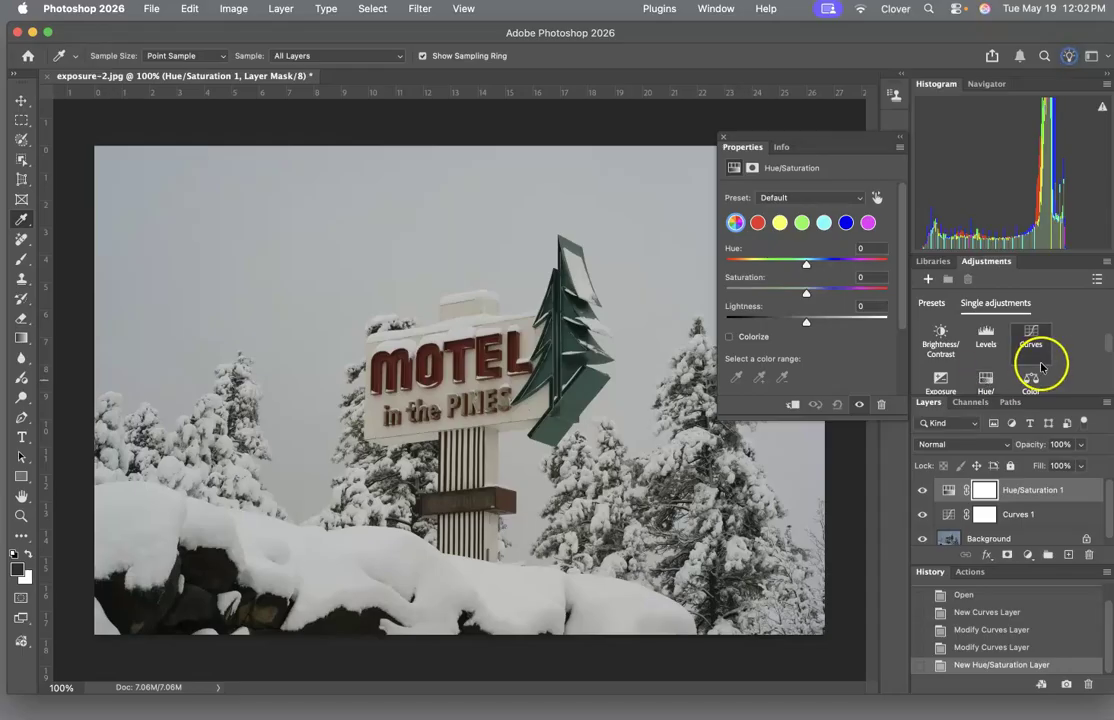
pyautogui.scroll(-1, 1000, 362)
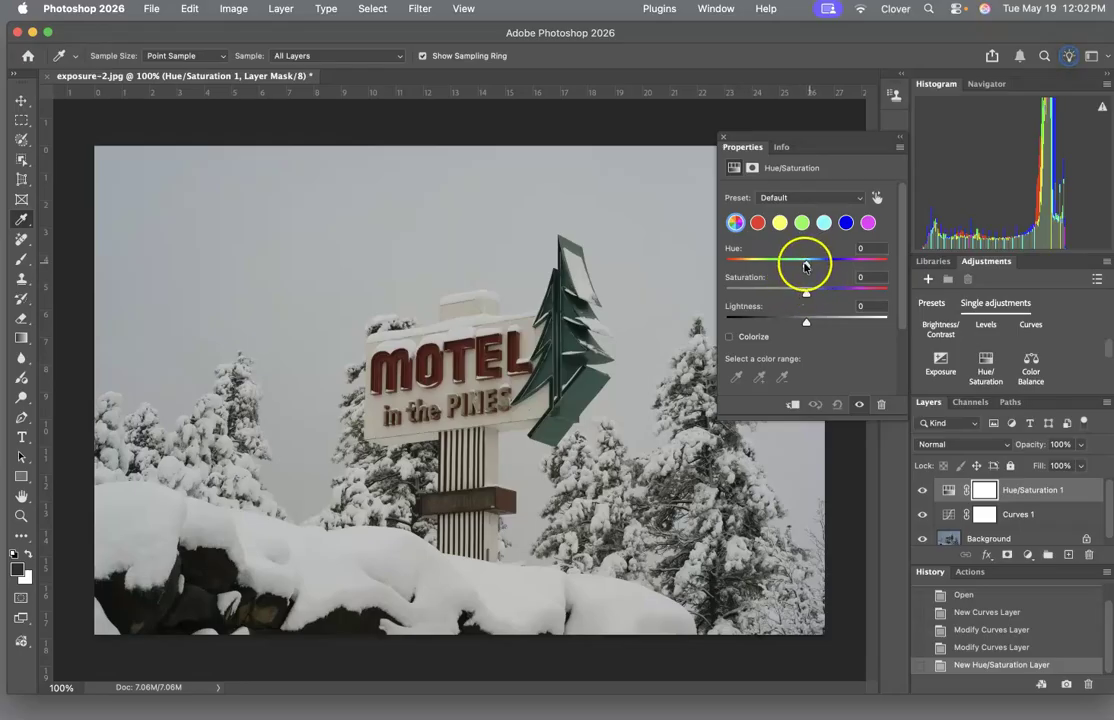
pyautogui.moveTo(807, 268); pyautogui.dragTo(813, 267)
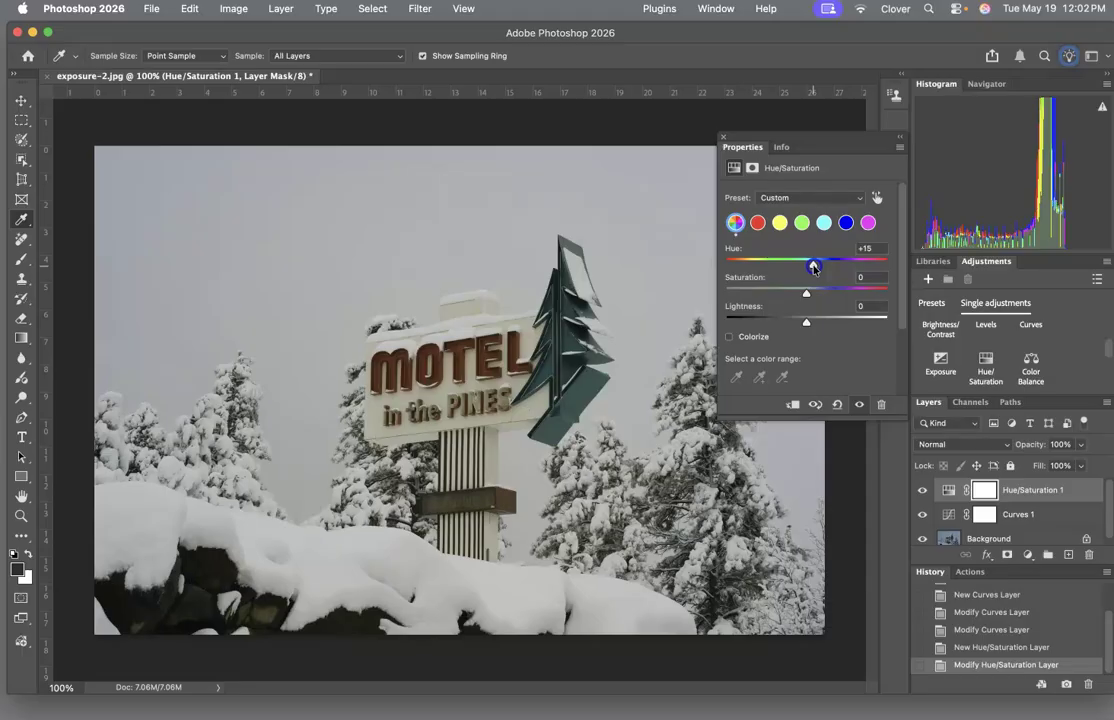
pyautogui.moveTo(813, 267); pyautogui.dragTo(811, 267)
# Step: Use on-image adjustment on the sky to set the Blues saturation to -3
pyautogui.click(876, 198)
pyautogui.click(379, 268)
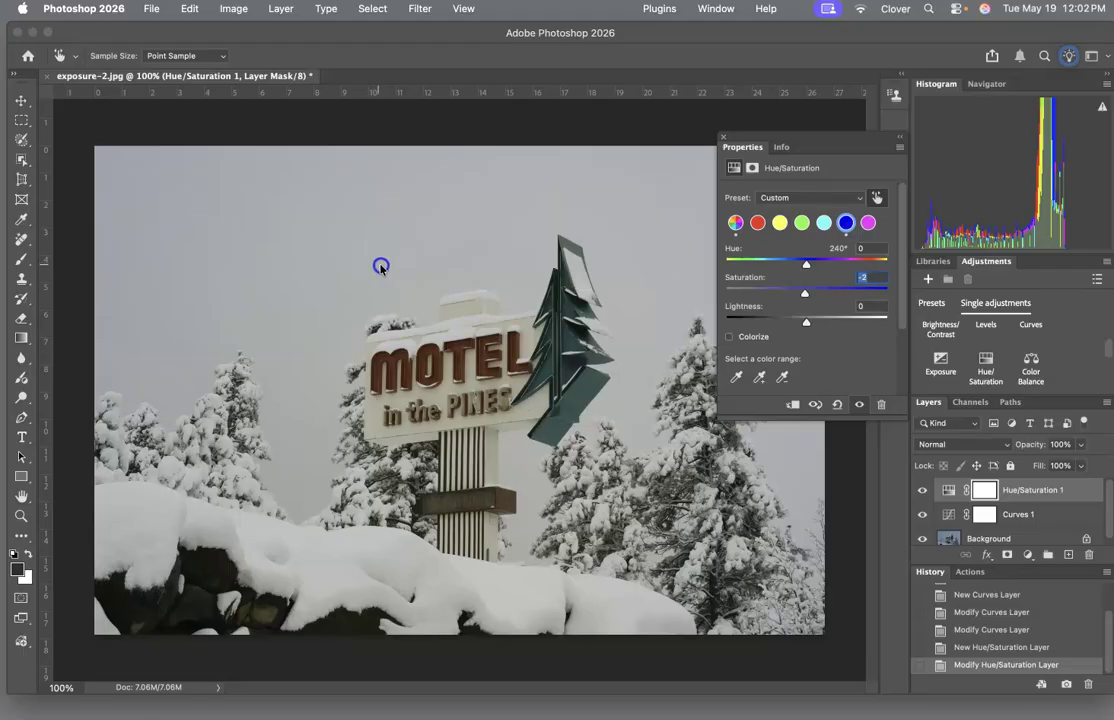
pyautogui.moveTo(382, 266); pyautogui.dragTo(392, 266)
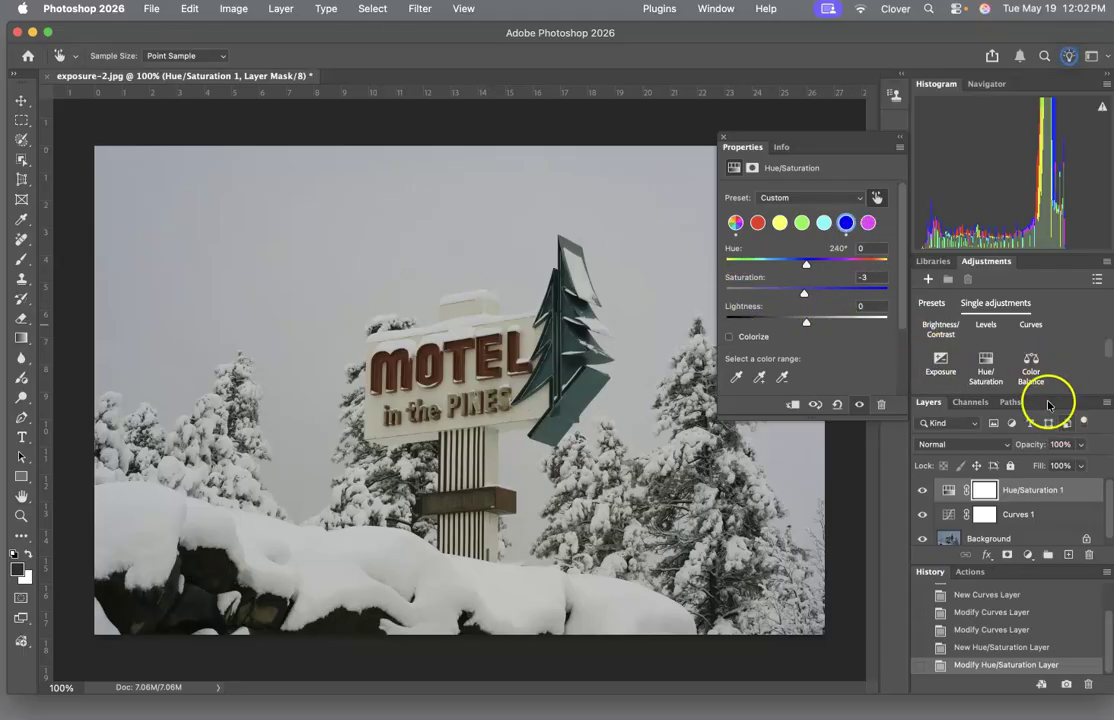
# Step: Add a Color Balance adjustment layer and shift the midtones toward blue by +11
pyautogui.click(1031, 370)
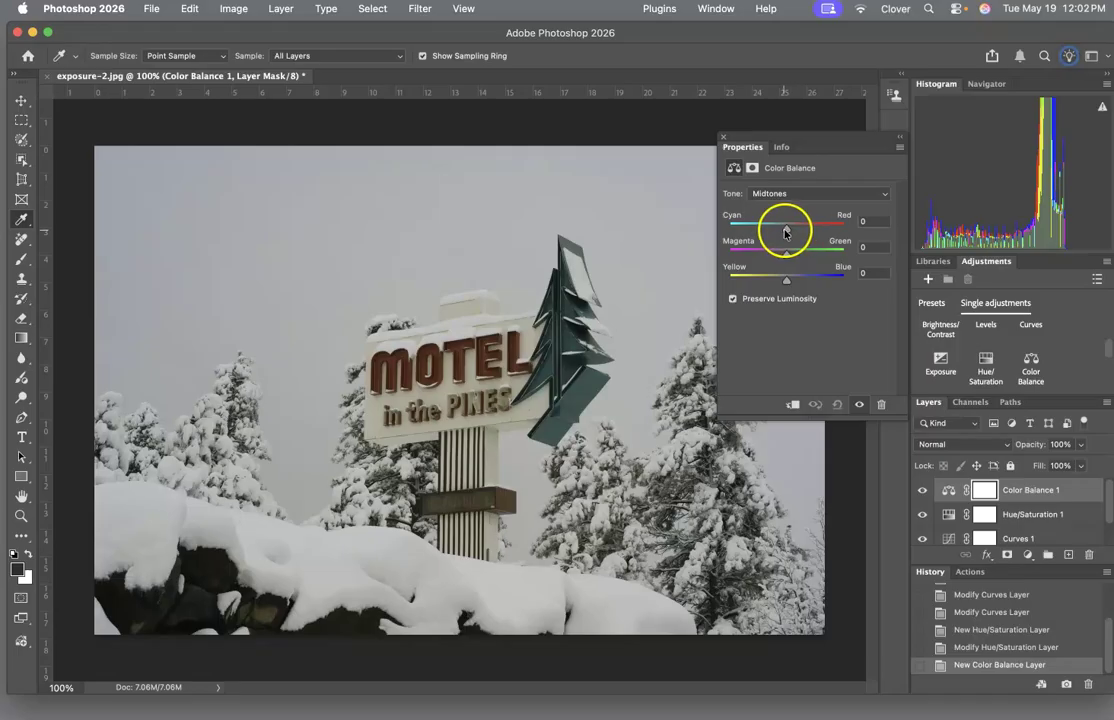
pyautogui.moveTo(786, 280); pyautogui.dragTo(793, 283)
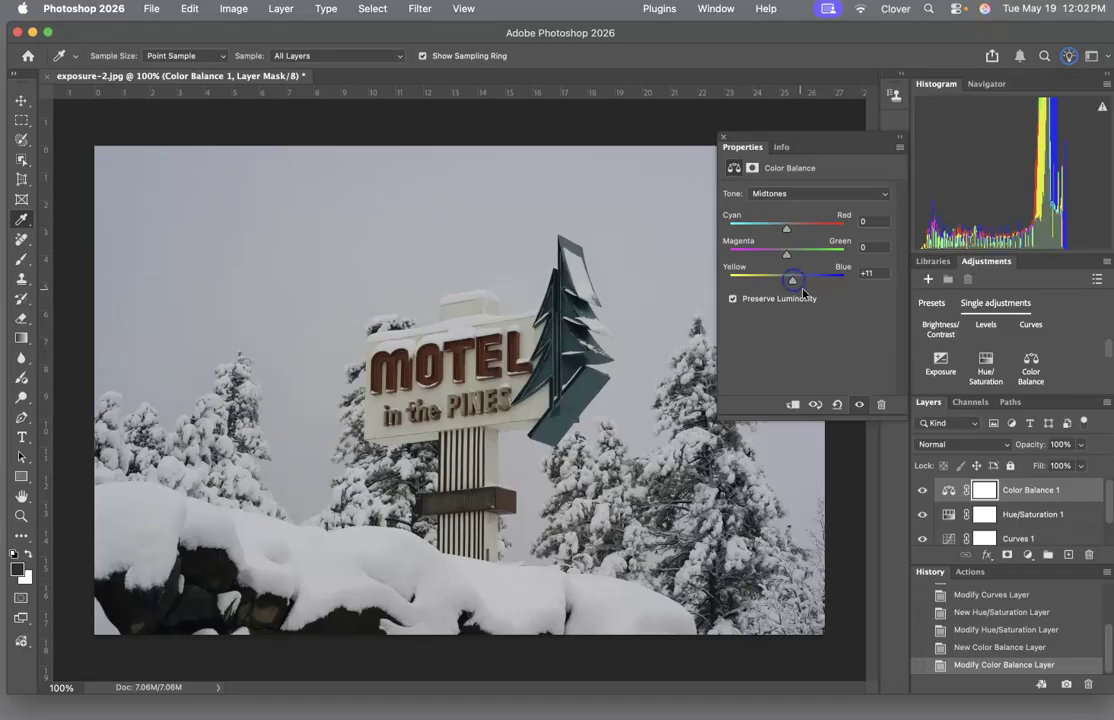
# Step: Check the effect of Color Balance, Hue/Saturation and Curves by hiding and showing each adjustment layer one at a time
pyautogui.click(922, 494)
pyautogui.click(922, 494)
pyautogui.click(922, 516)
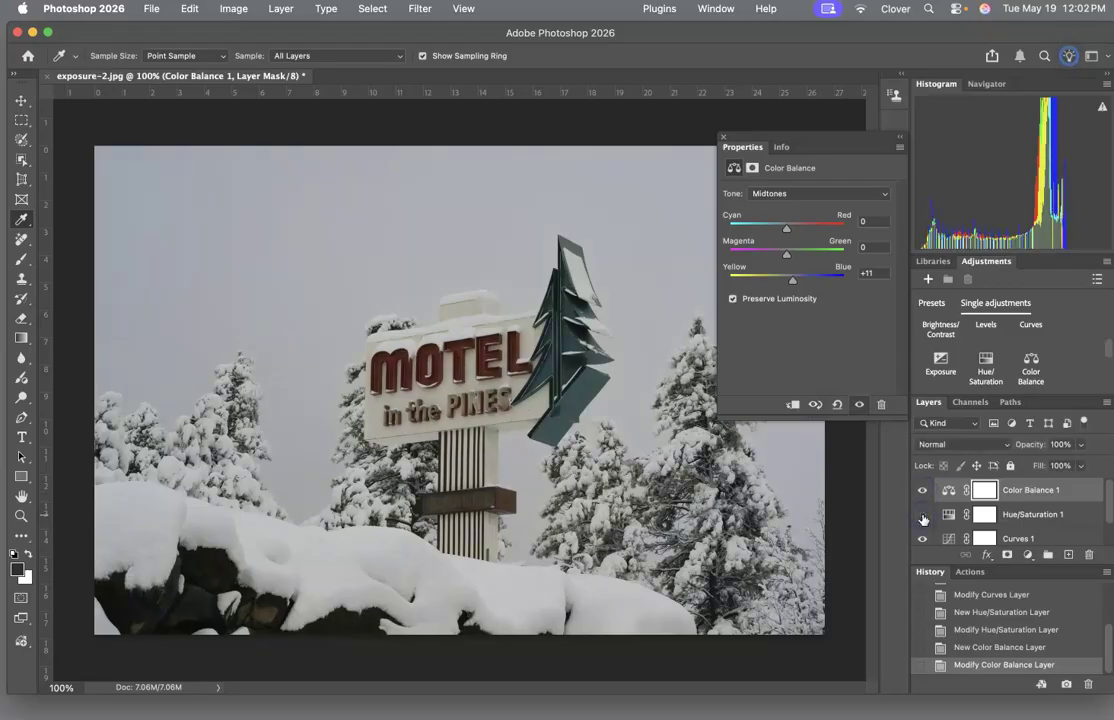
pyautogui.click(922, 517)
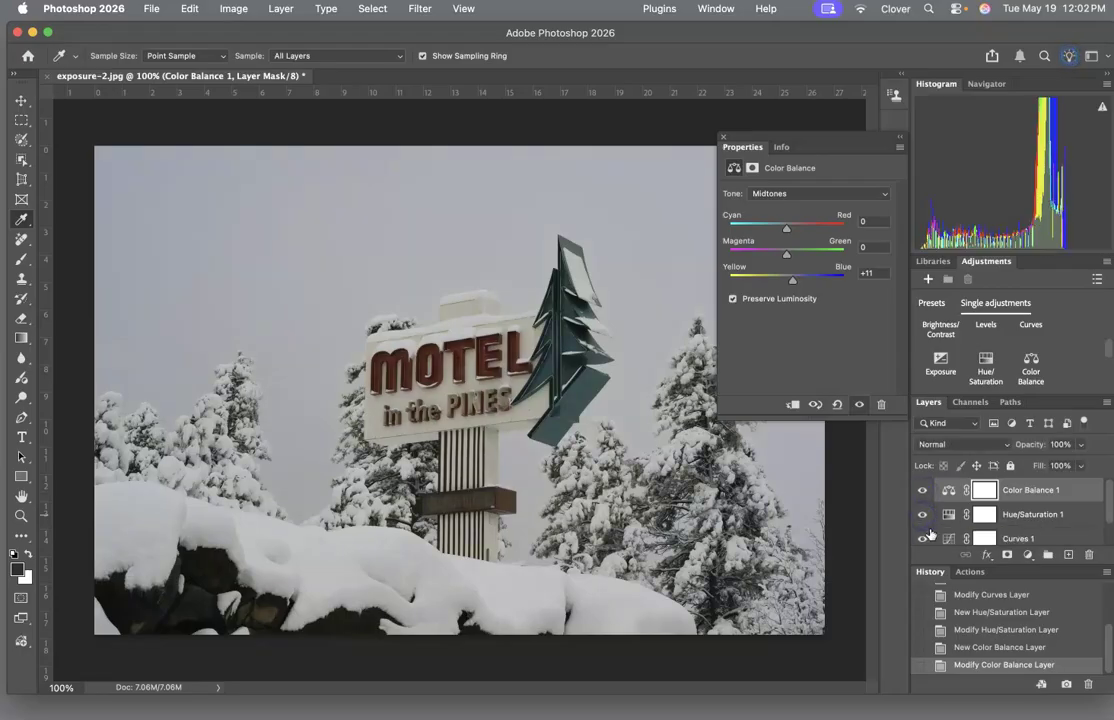
pyautogui.click(922, 540)
pyautogui.click(922, 540)
# Step: Hide the Color Balance, Hue/Saturation and Curves layers to view the original motel sign photo
pyautogui.click(919, 492)
pyautogui.click(921, 516)
pyautogui.click(921, 538)
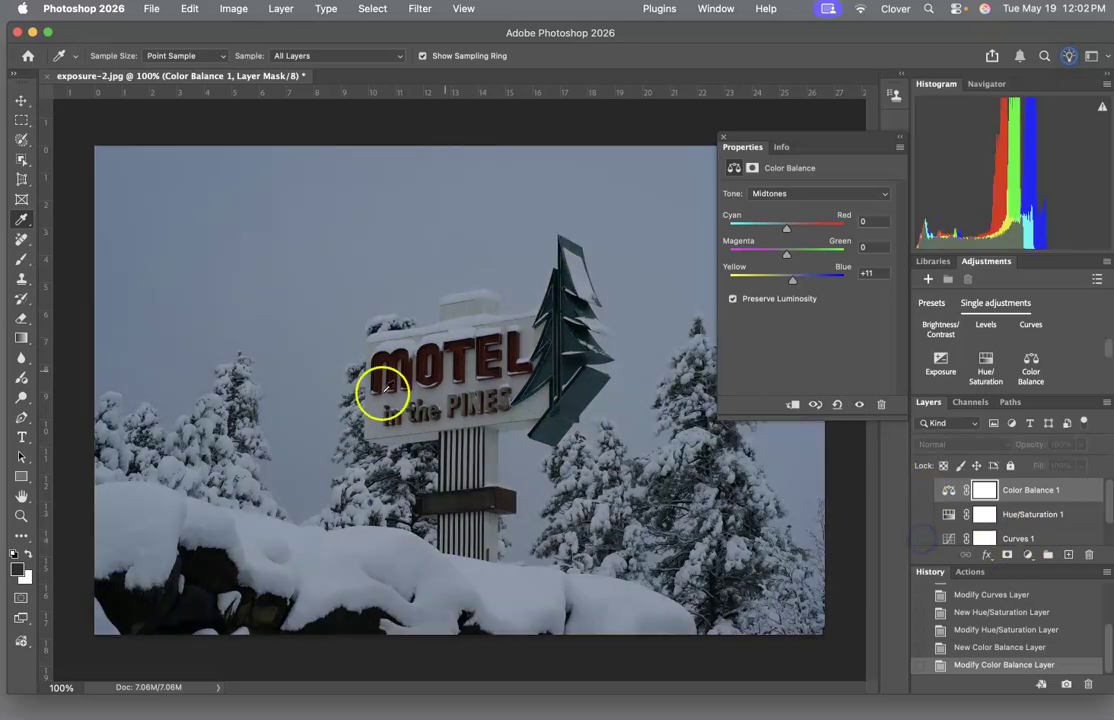
pyautogui.scroll(-1, 1036, 522)
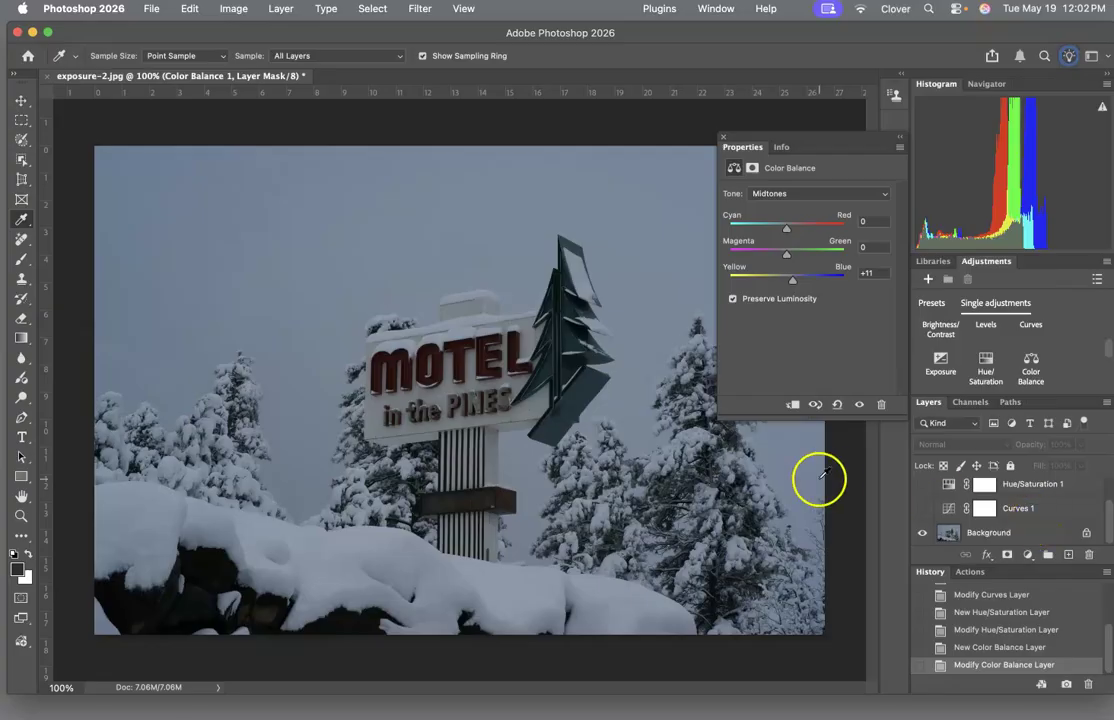
# Step: Show the Curves, Hue/Saturation and Color Balance adjustment layers again one by one, from the lowest up
pyautogui.click(923, 509)
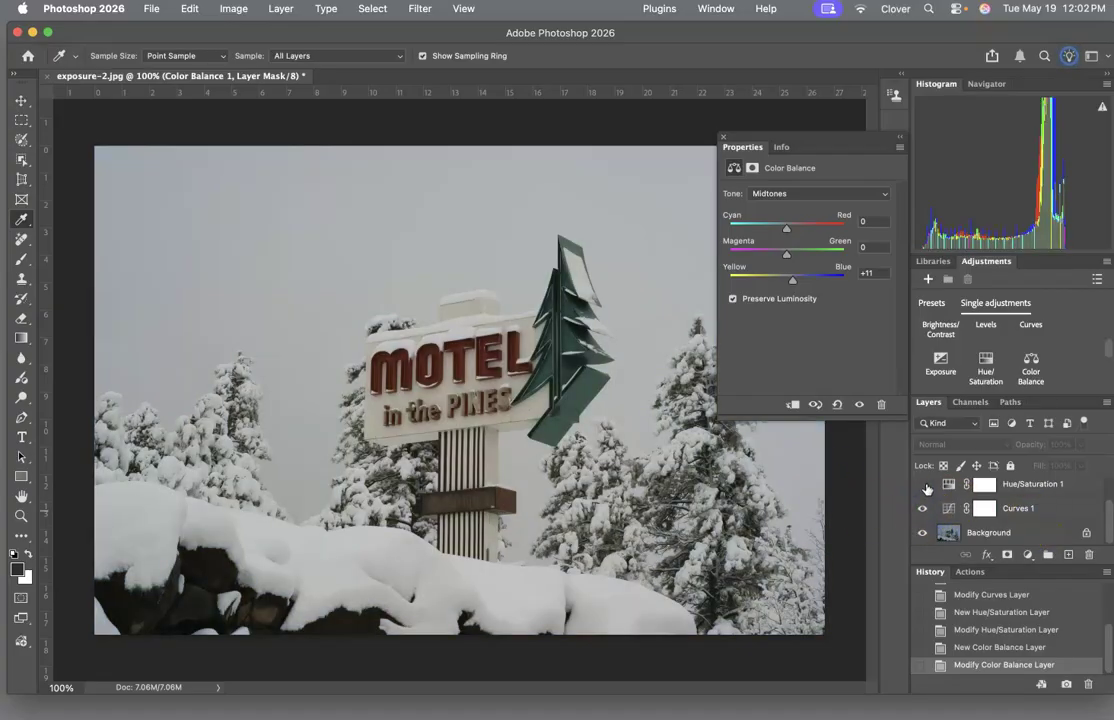
pyautogui.click(922, 489)
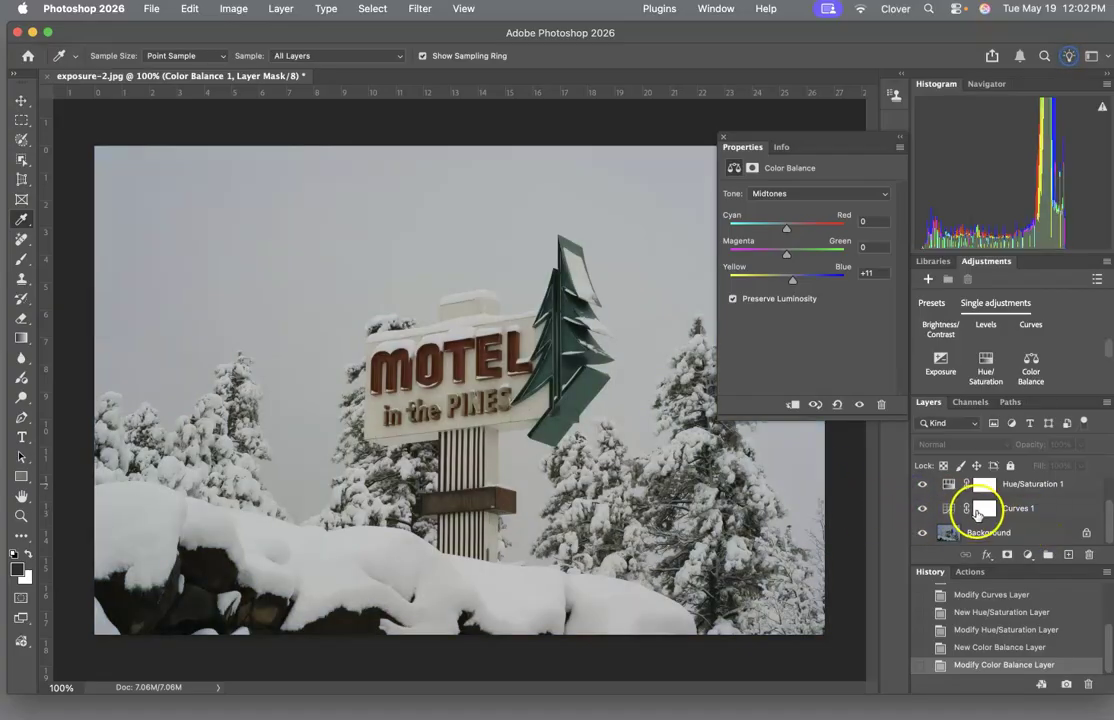
pyautogui.scroll(1, 978, 511)
pyautogui.click(922, 484)
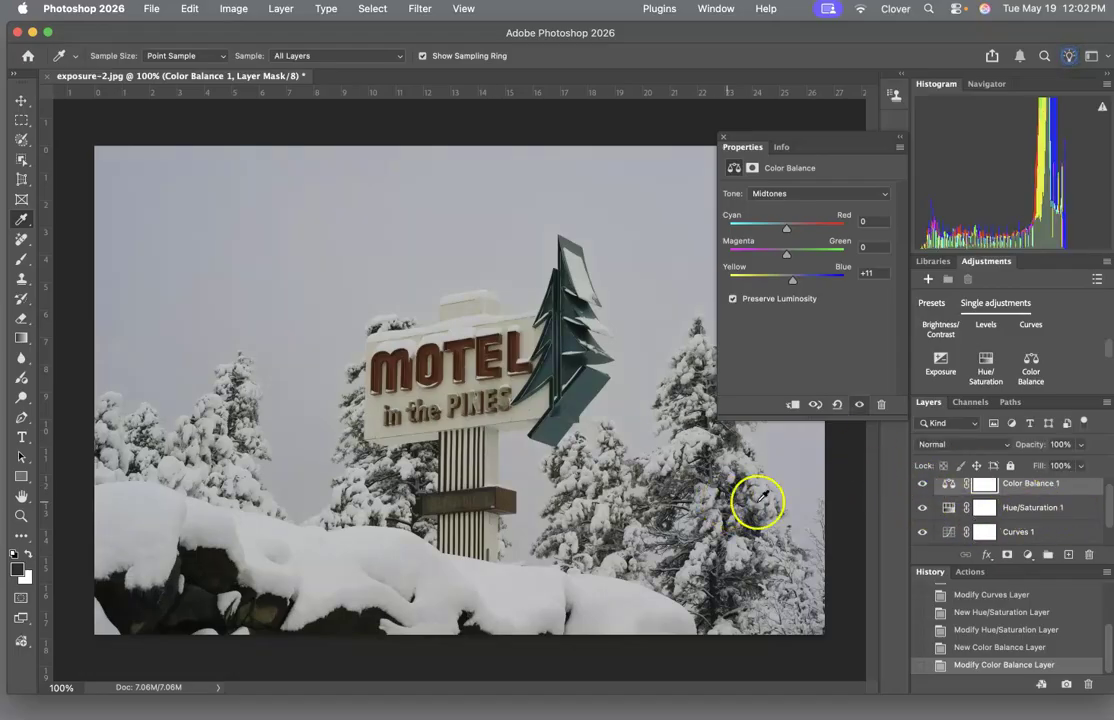
# Step: Brighten the photo in the Curves layer using on-image adjustment on the sky, setting the RGB midtone point to input 137, output 193
pyautogui.scroll(-1, 1025, 515)
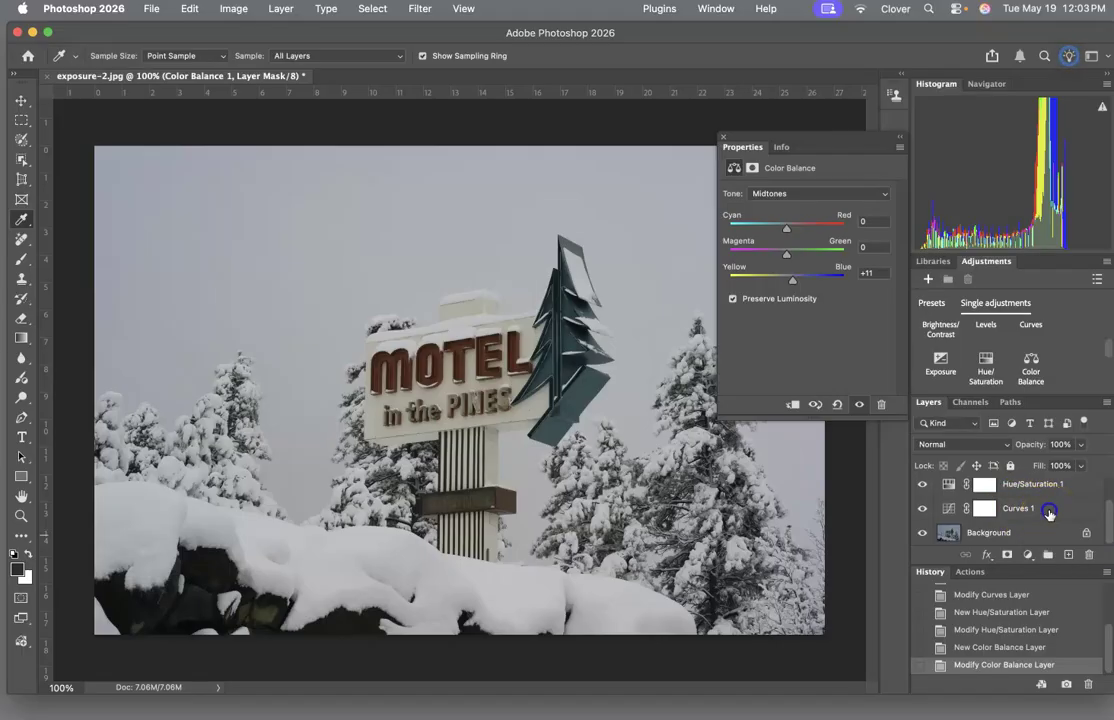
pyautogui.click(1048, 512)
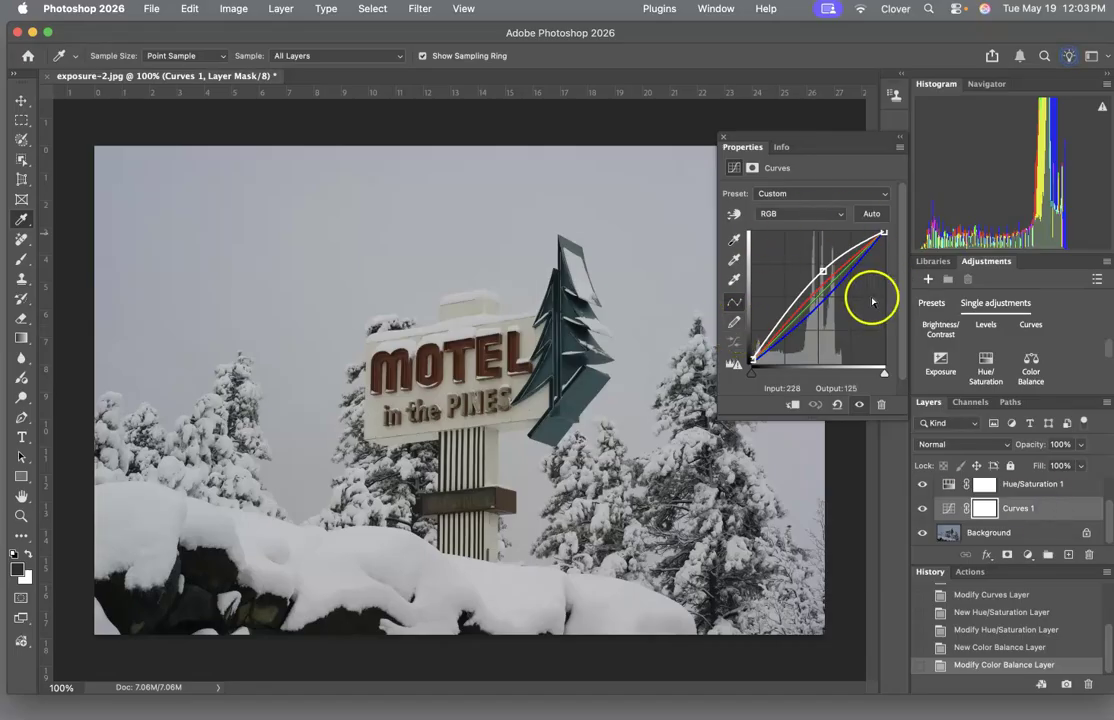
pyautogui.click(735, 217)
pyautogui.moveTo(629, 296)
pyautogui.mouseDown()
pyautogui.moveTo(632, 306)
pyautogui.moveTo(637, 289)
pyautogui.mouseUp()
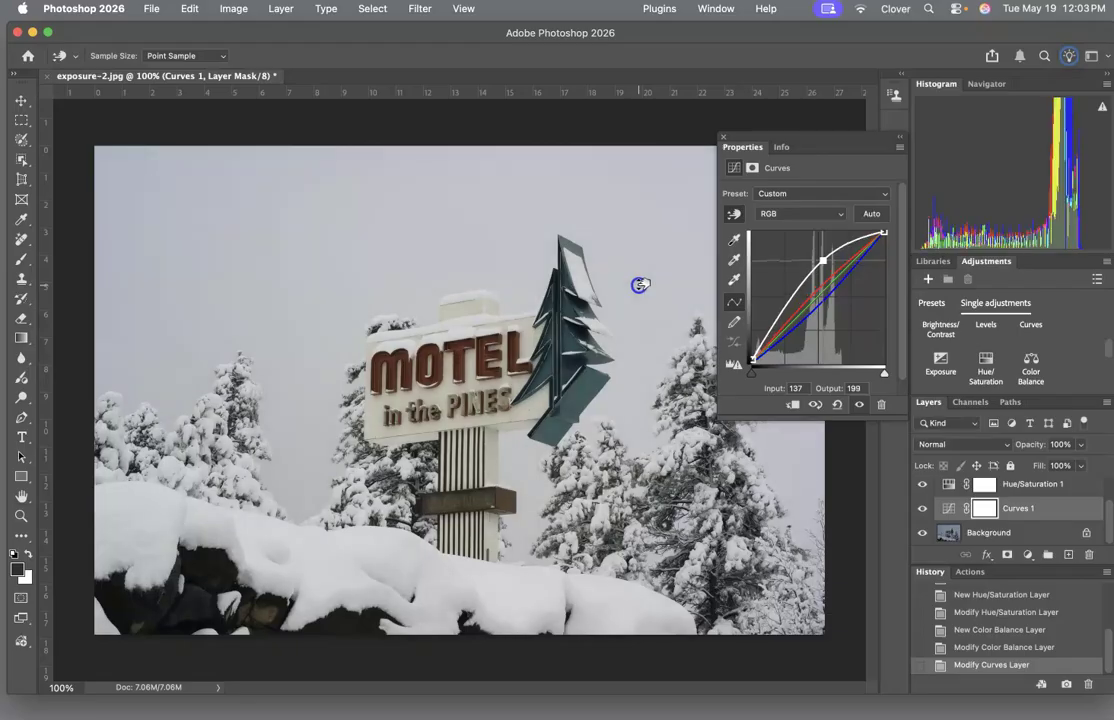
pyautogui.moveTo(296, 570); pyautogui.dragTo(331, 560)
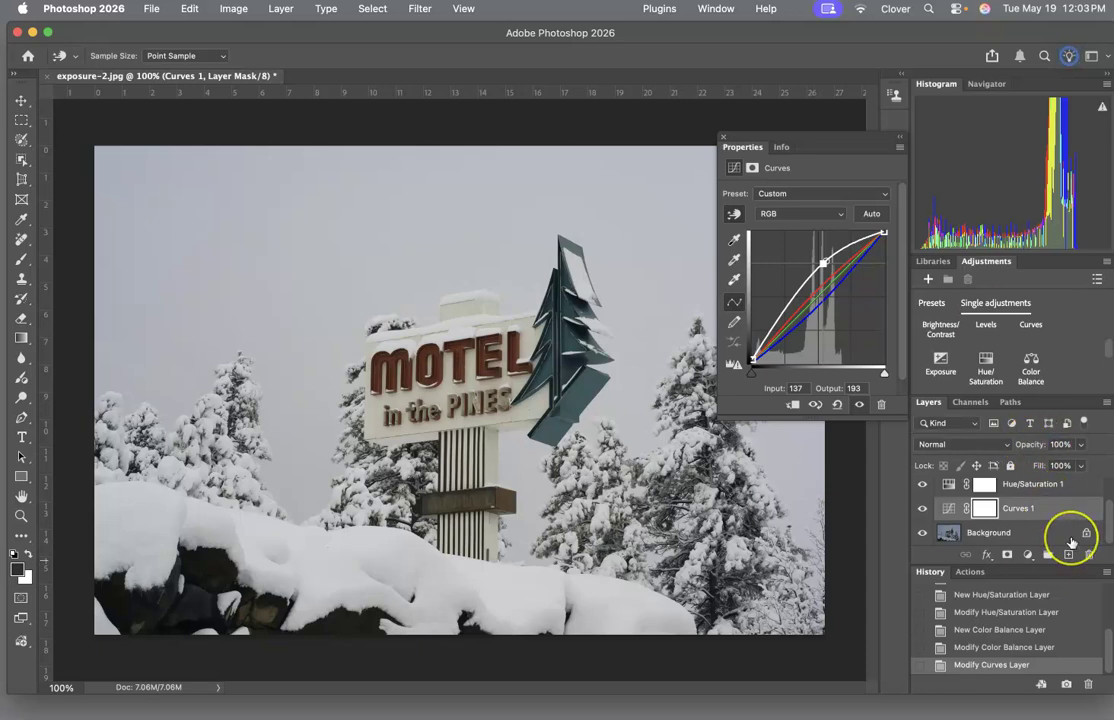
pyautogui.moveTo(1071, 542)
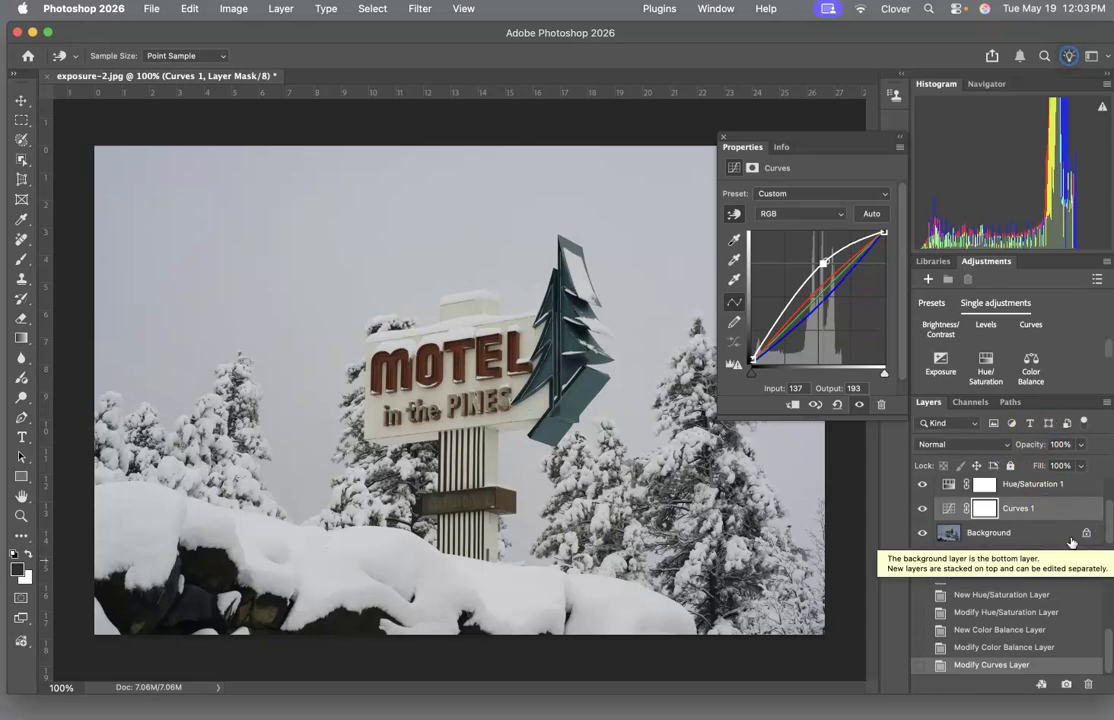